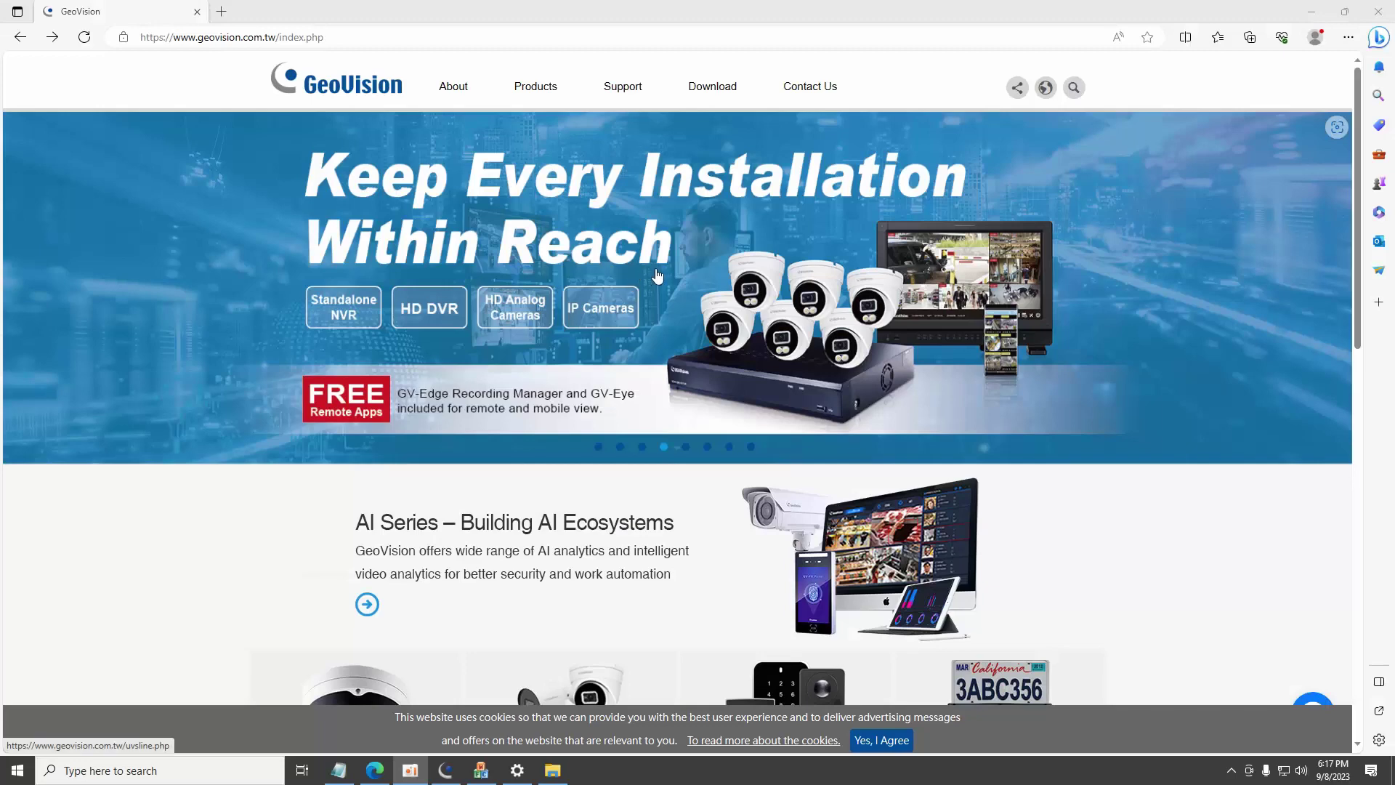
# Search the GeoVision website for GV-VPN.
pyautogui.click(421, 37)
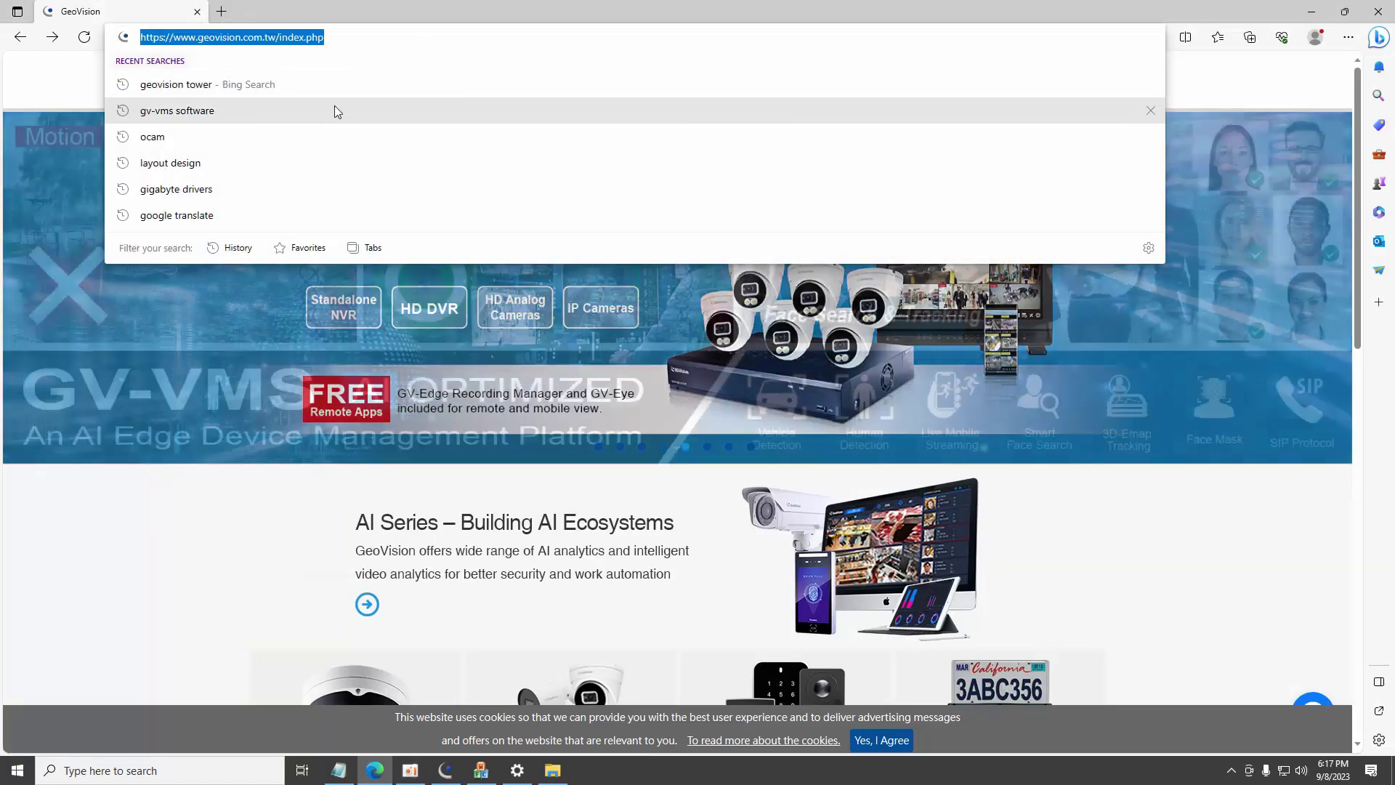
pyautogui.click(1254, 69)
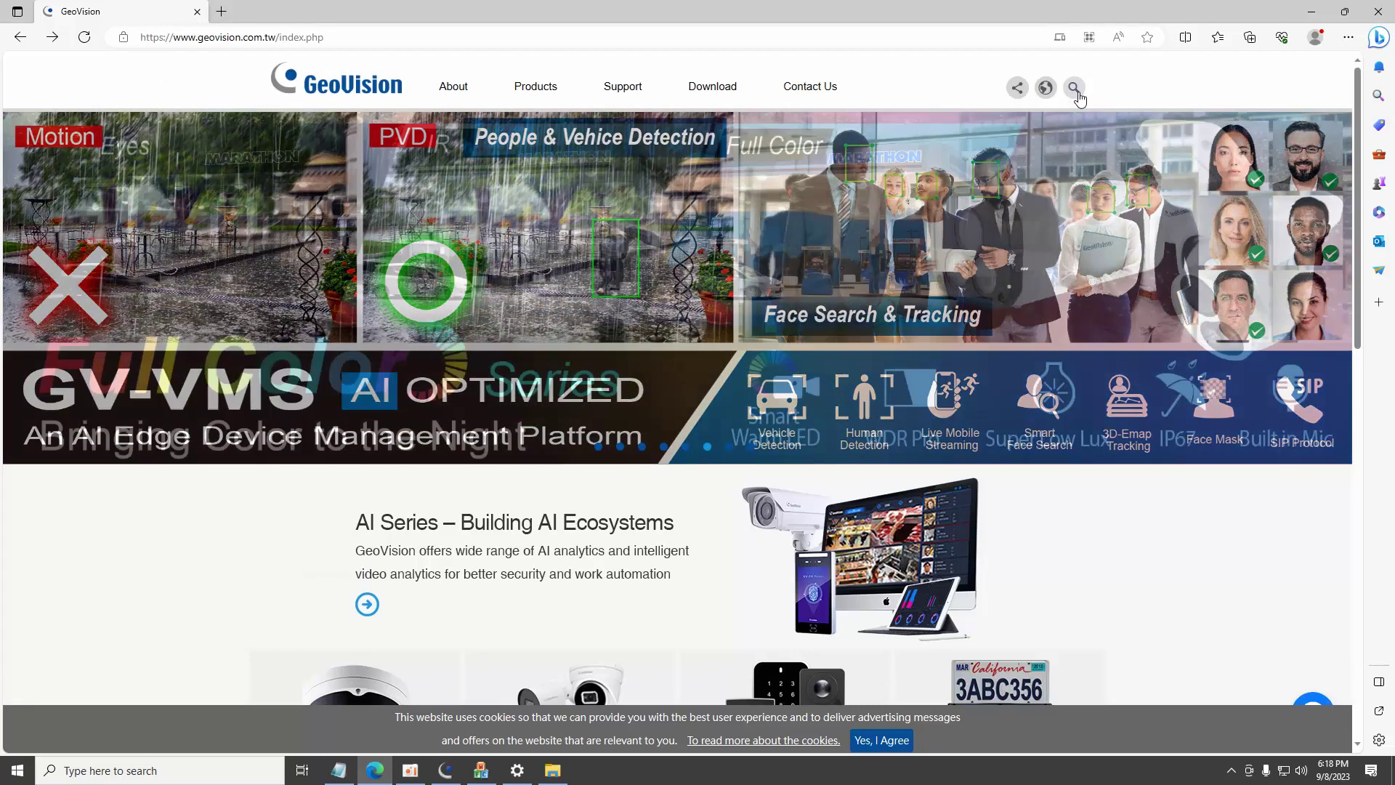
pyautogui.click(1075, 91)
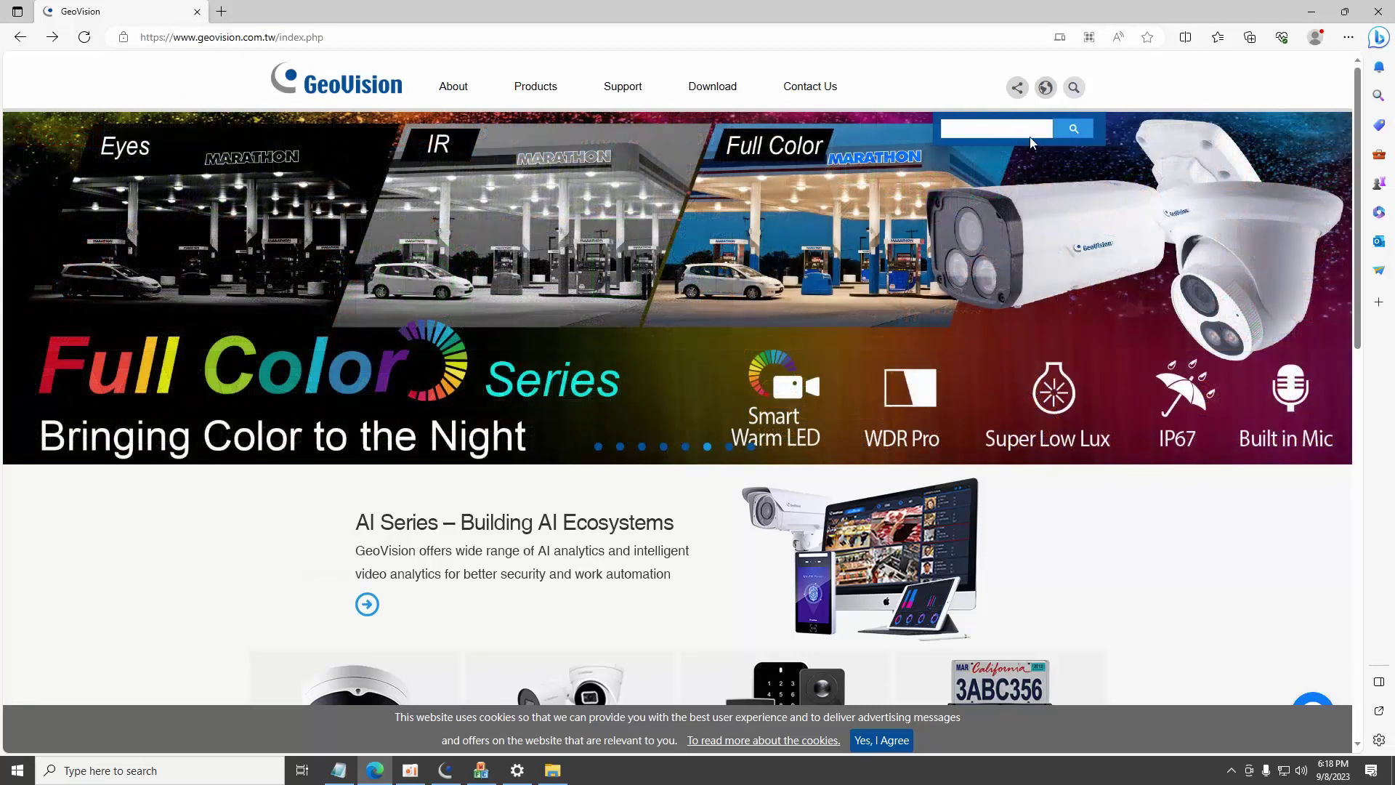
pyautogui.write('GV-VPN')
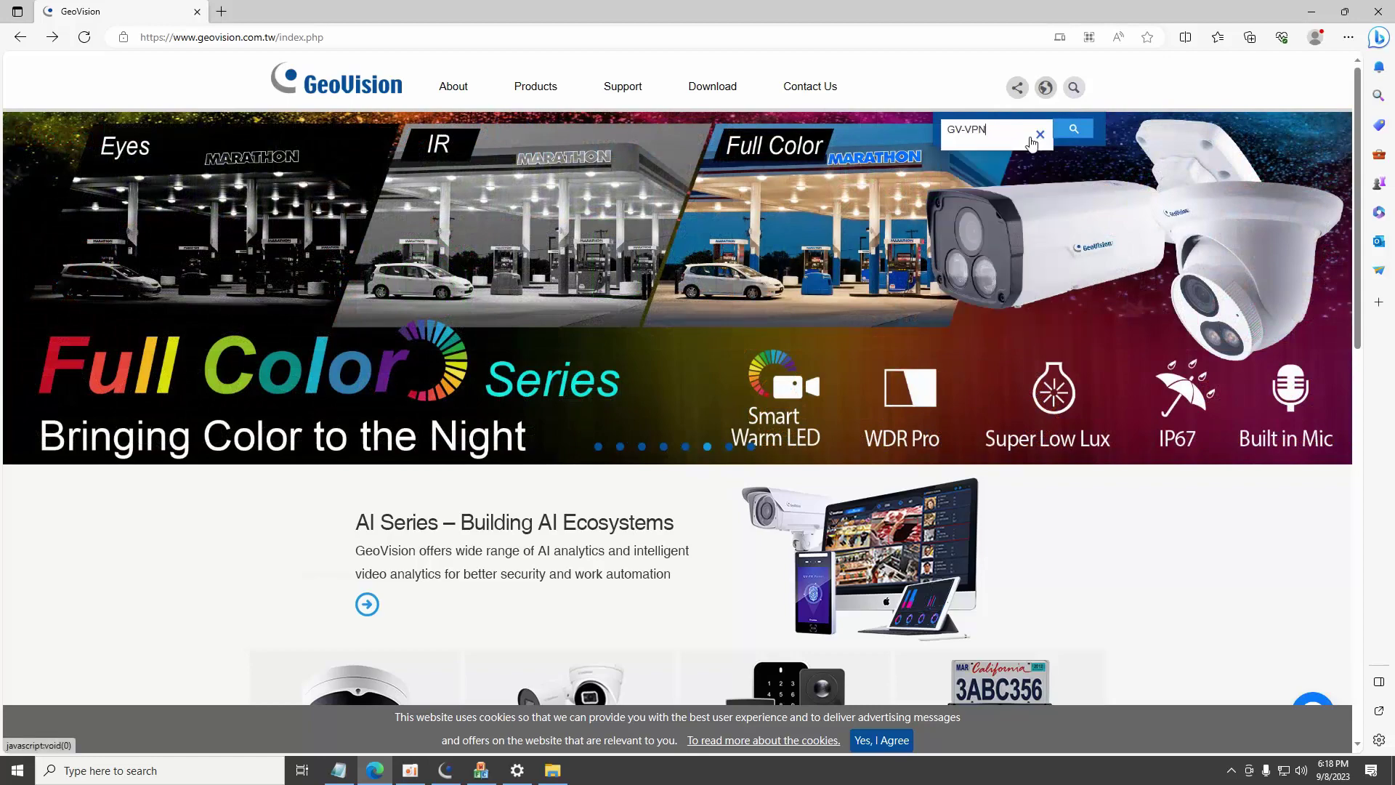
pyautogui.press('Return')
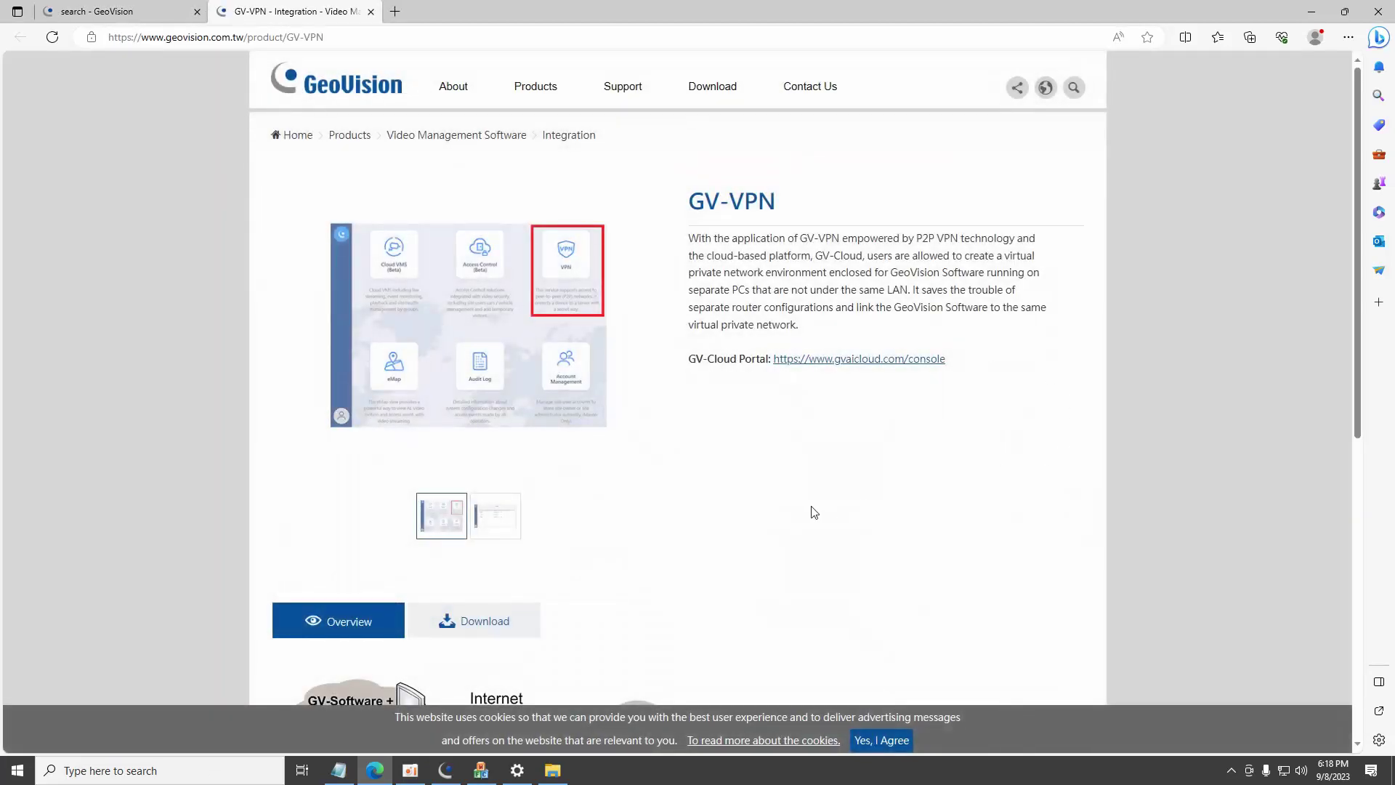
# Download the GV-VPN.zip package (V1.01, 28.9MB) from the GV-VPN download page.
pyautogui.click(508, 625)
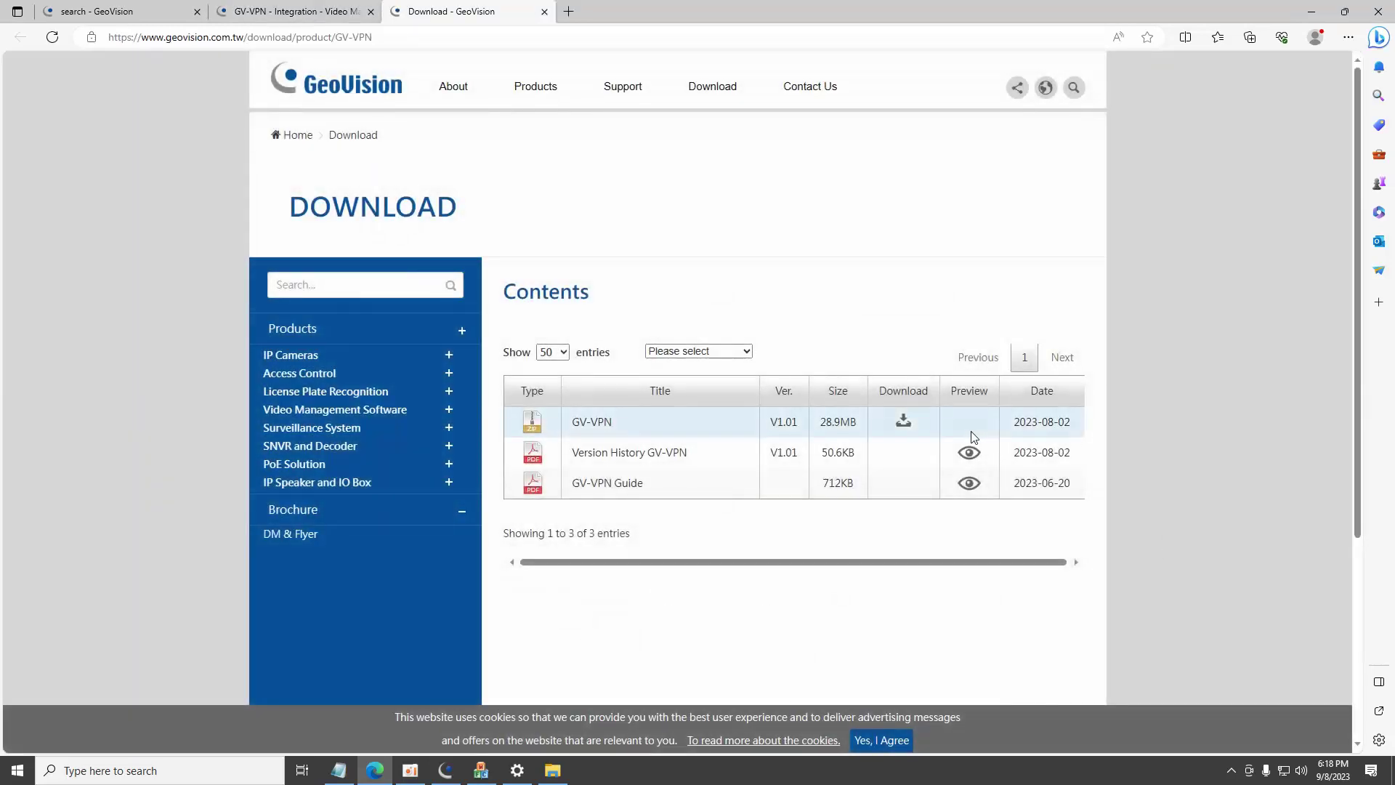
pyautogui.click(905, 423)
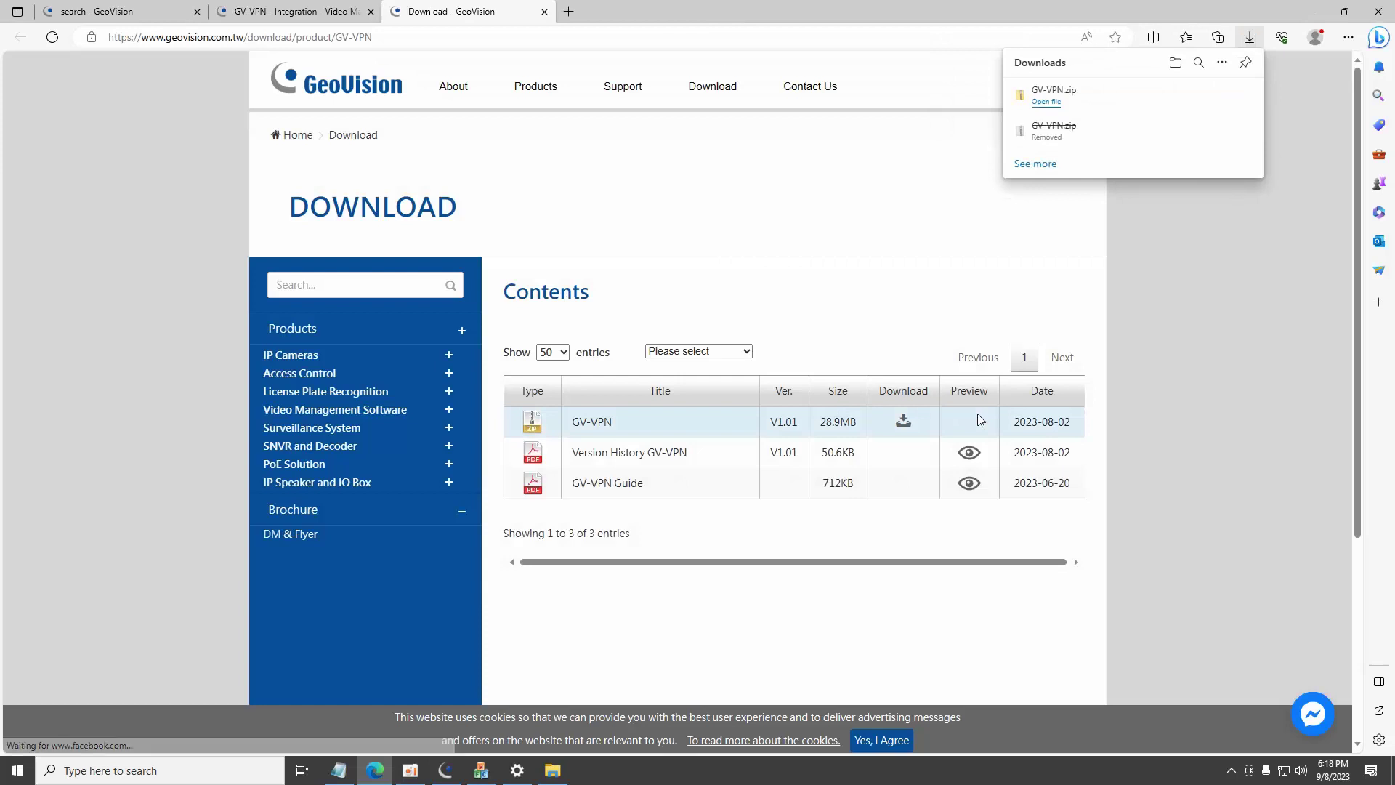
pyautogui.moveTo(1203, 98)
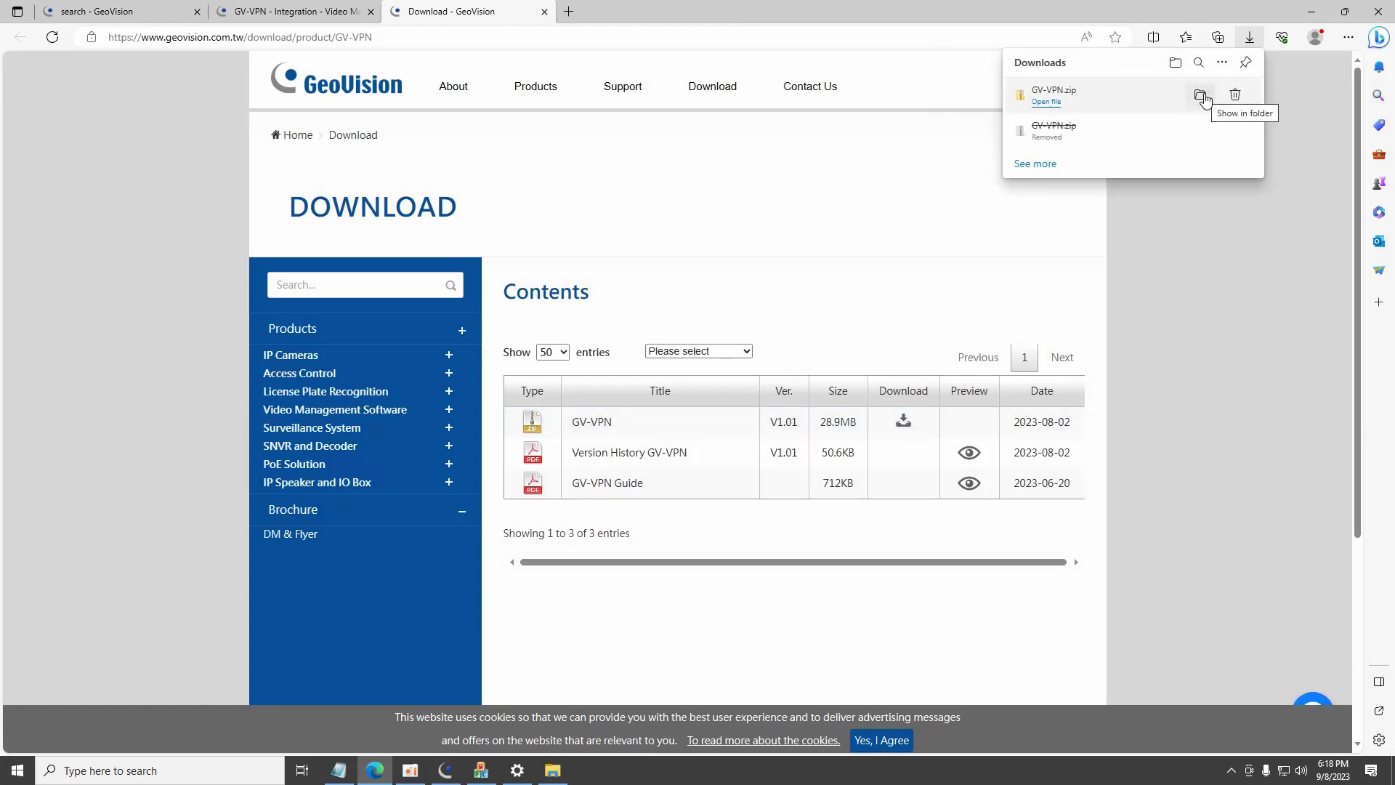
# Extract GV-VPN.zip into a GV-VPN folder in Downloads.
pyautogui.click(1201, 96)
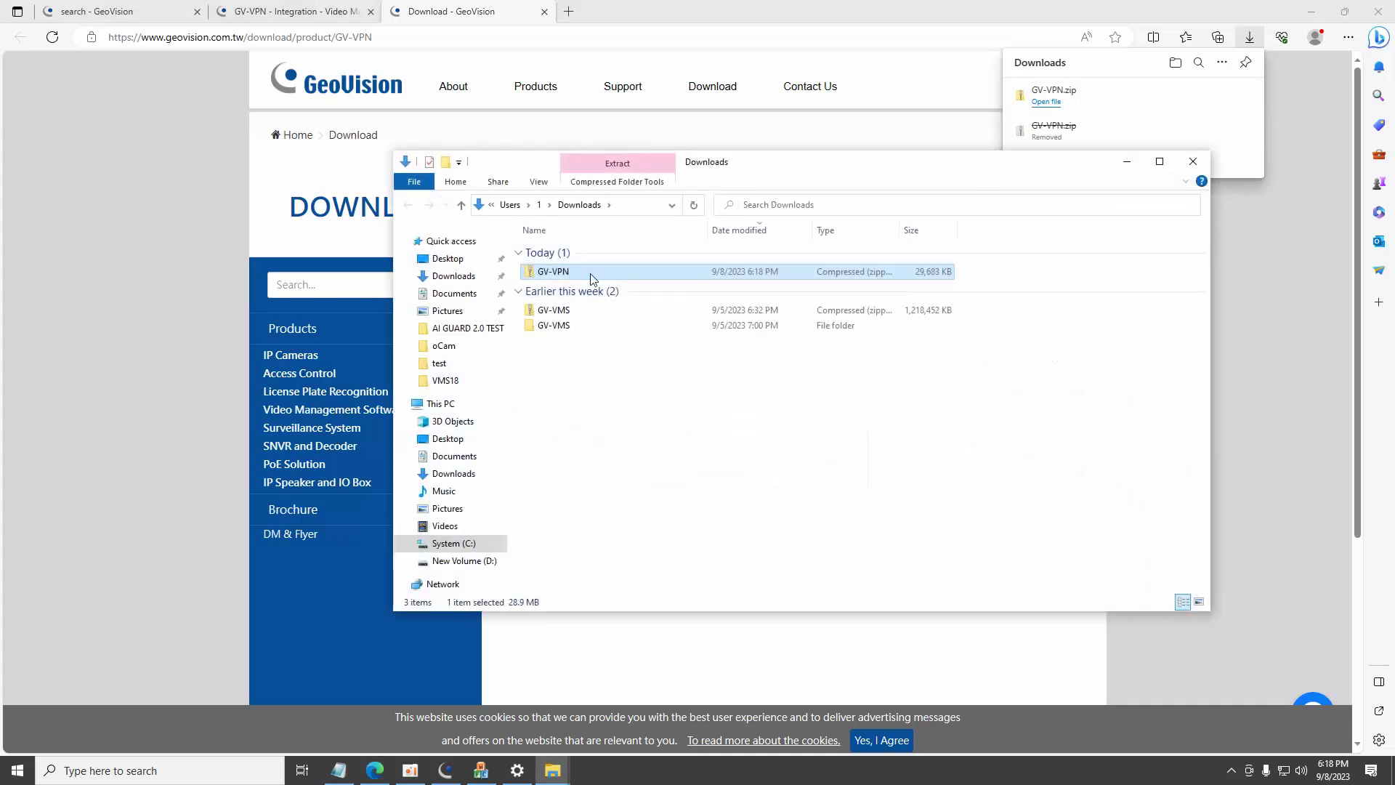
pyautogui.rightClick(588, 273)
pyautogui.click(623, 321)
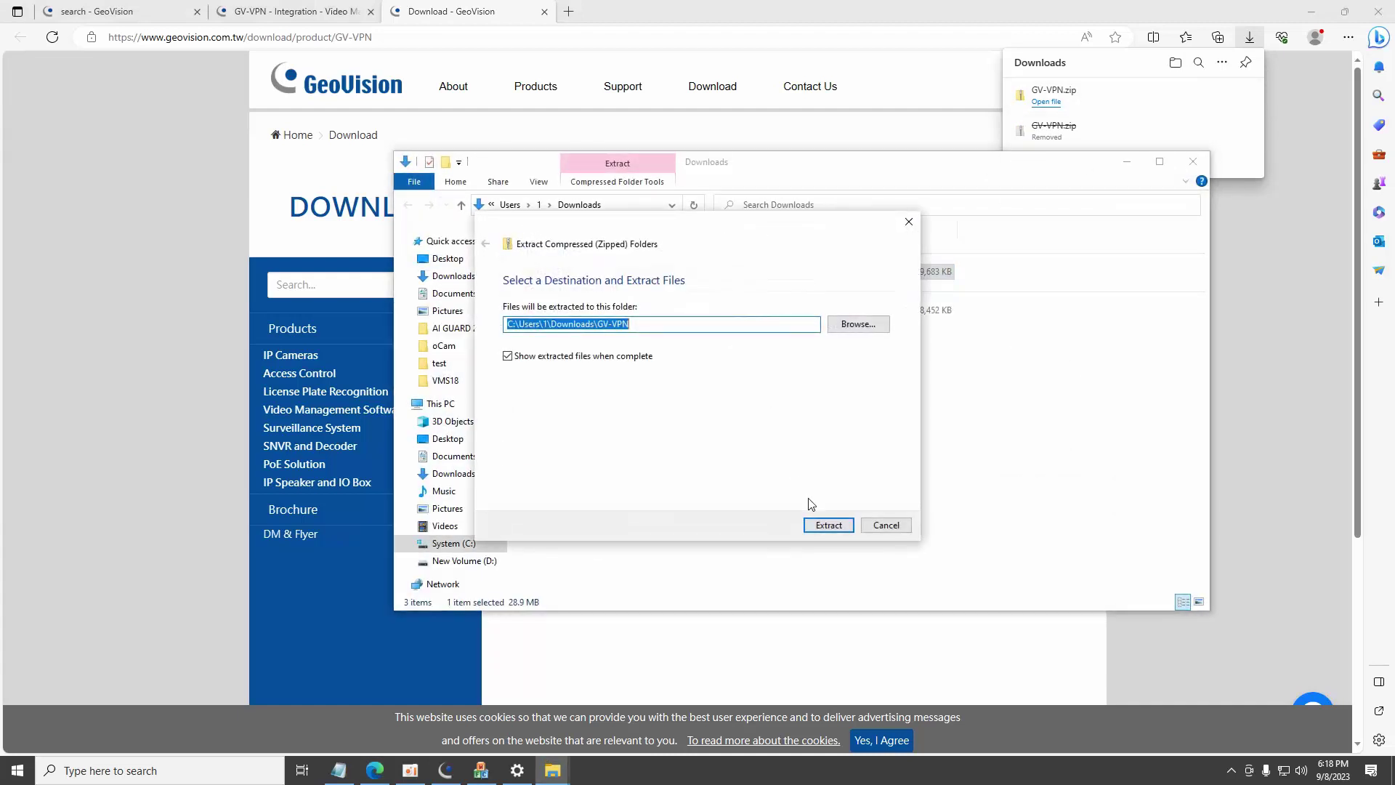
pyautogui.click(823, 522)
# Launch GvVPNSetup, choosing Run anyway past the SmartScreen warning.
pyautogui.doubleClick(609, 271)
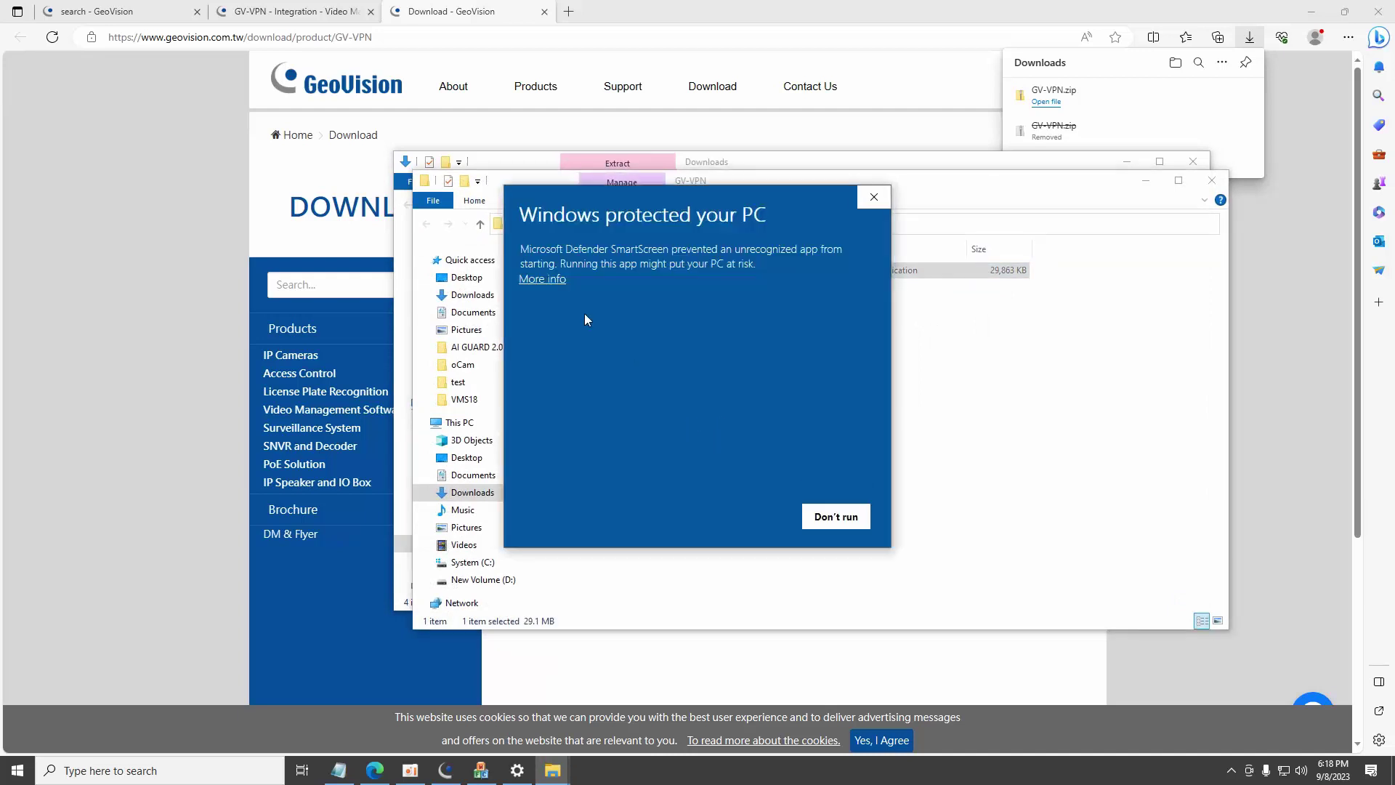
pyautogui.click(543, 280)
pyautogui.click(749, 517)
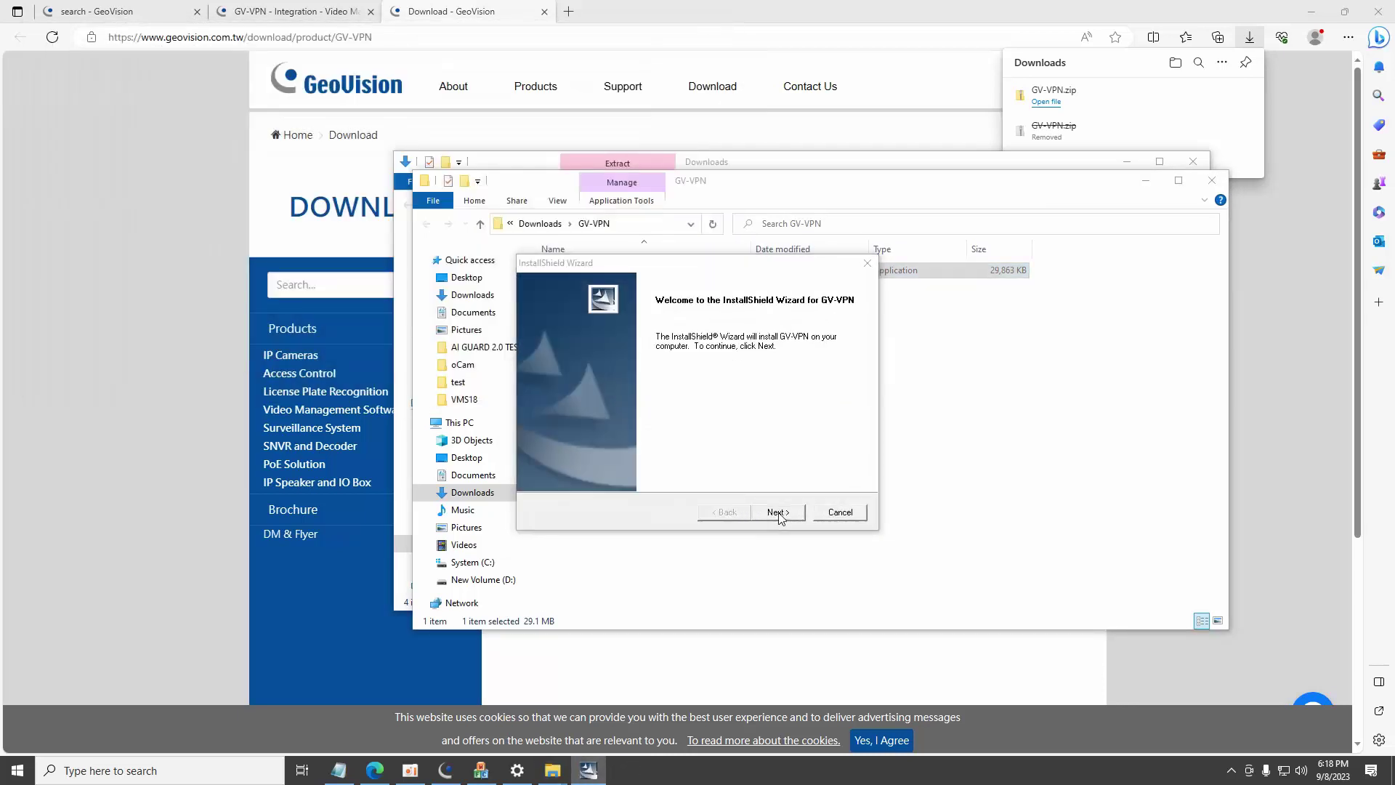
# Accept the GeoVision licence and install GV-VPN to the default C:\Program Files\GeoVision\GV-VPN folder.
pyautogui.click(779, 513)
pyautogui.click(781, 512)
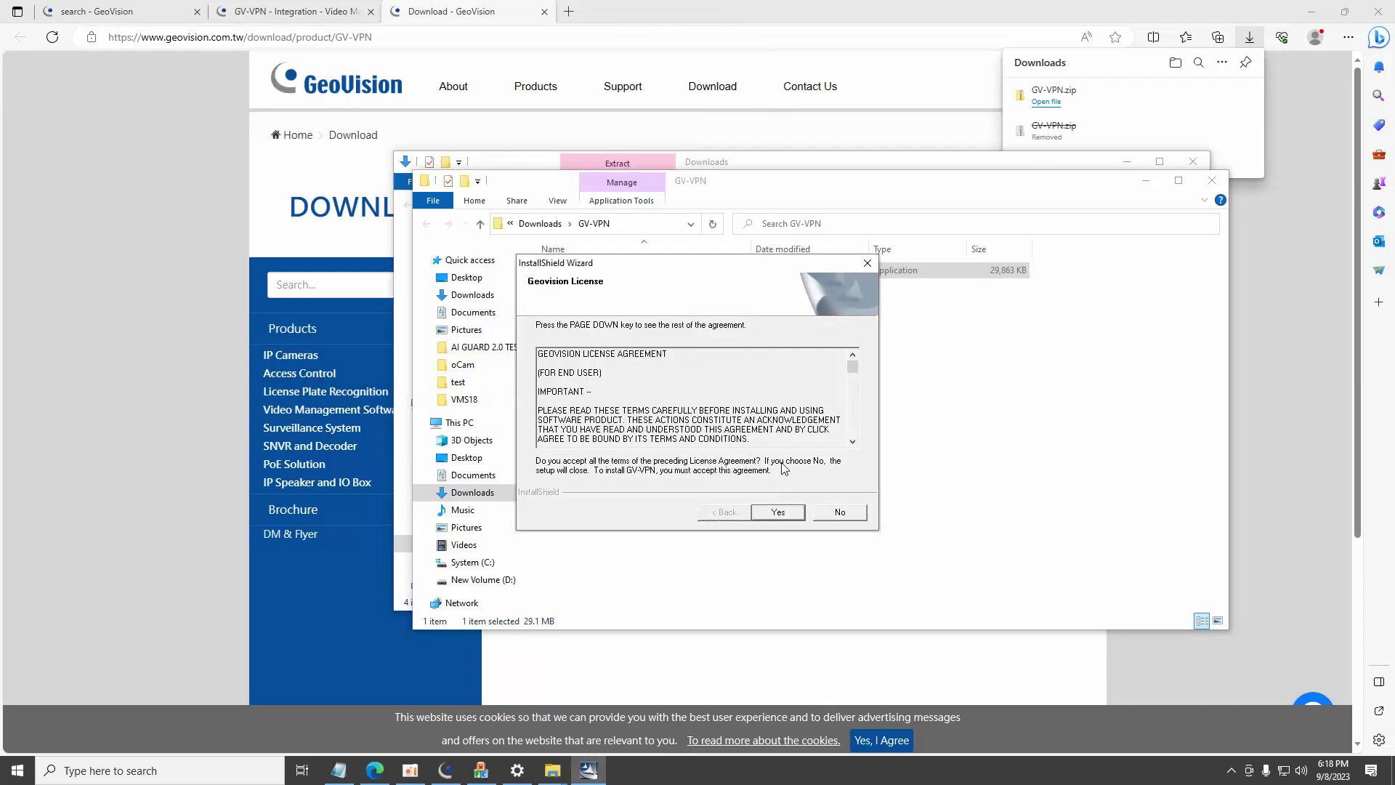
pyautogui.click(779, 507)
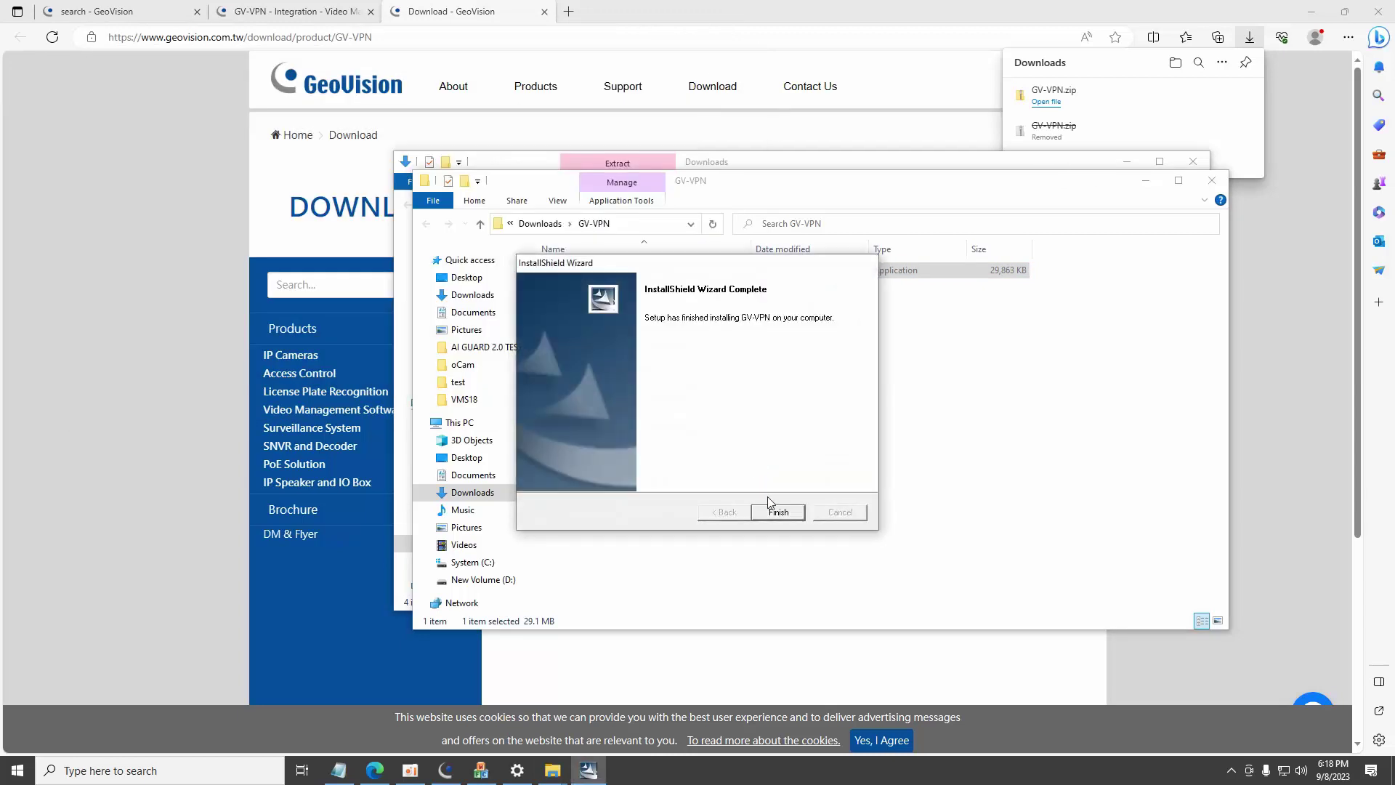
pyautogui.click(776, 513)
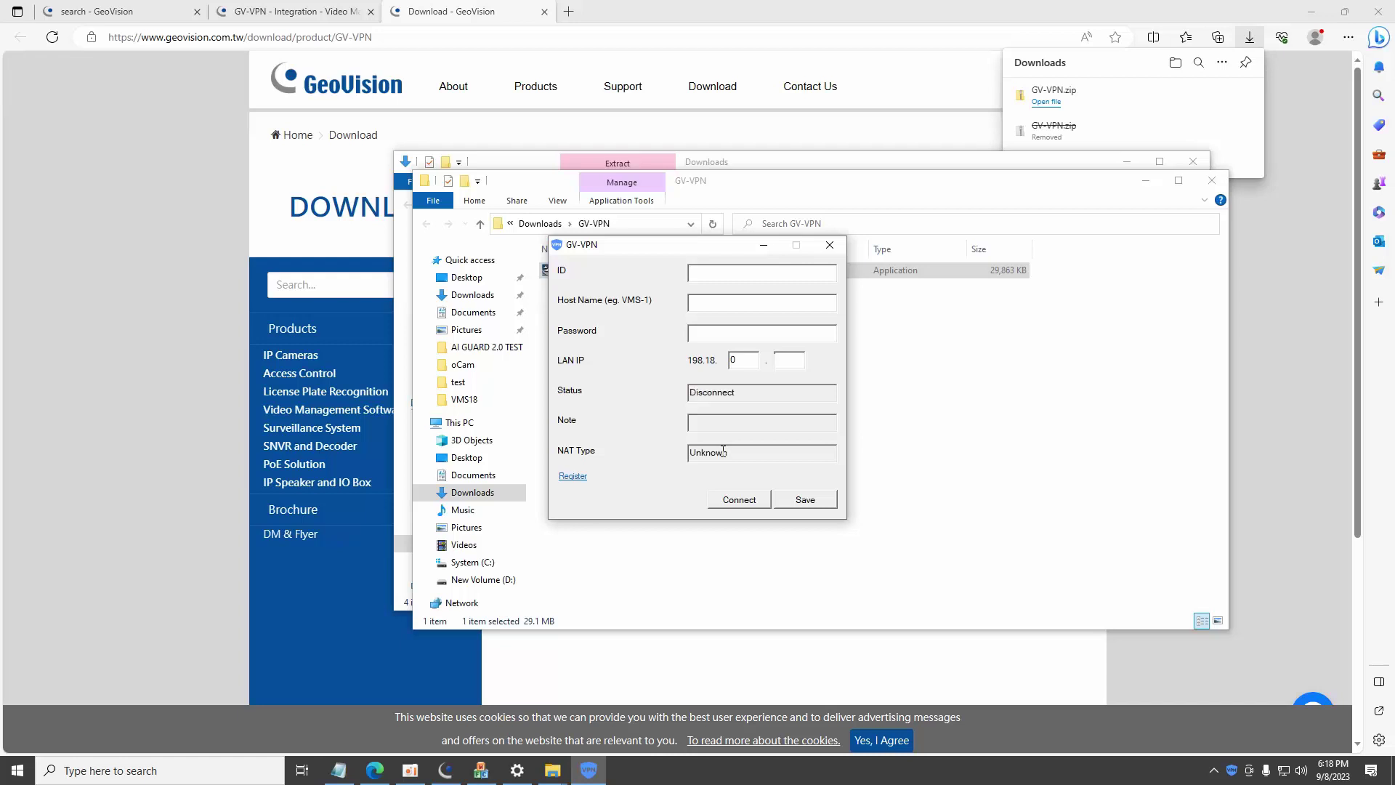
# Open GV-Cloud via GV-VPN's Register and log in with the account ID, e-mail and password.
pyautogui.click(579, 478)
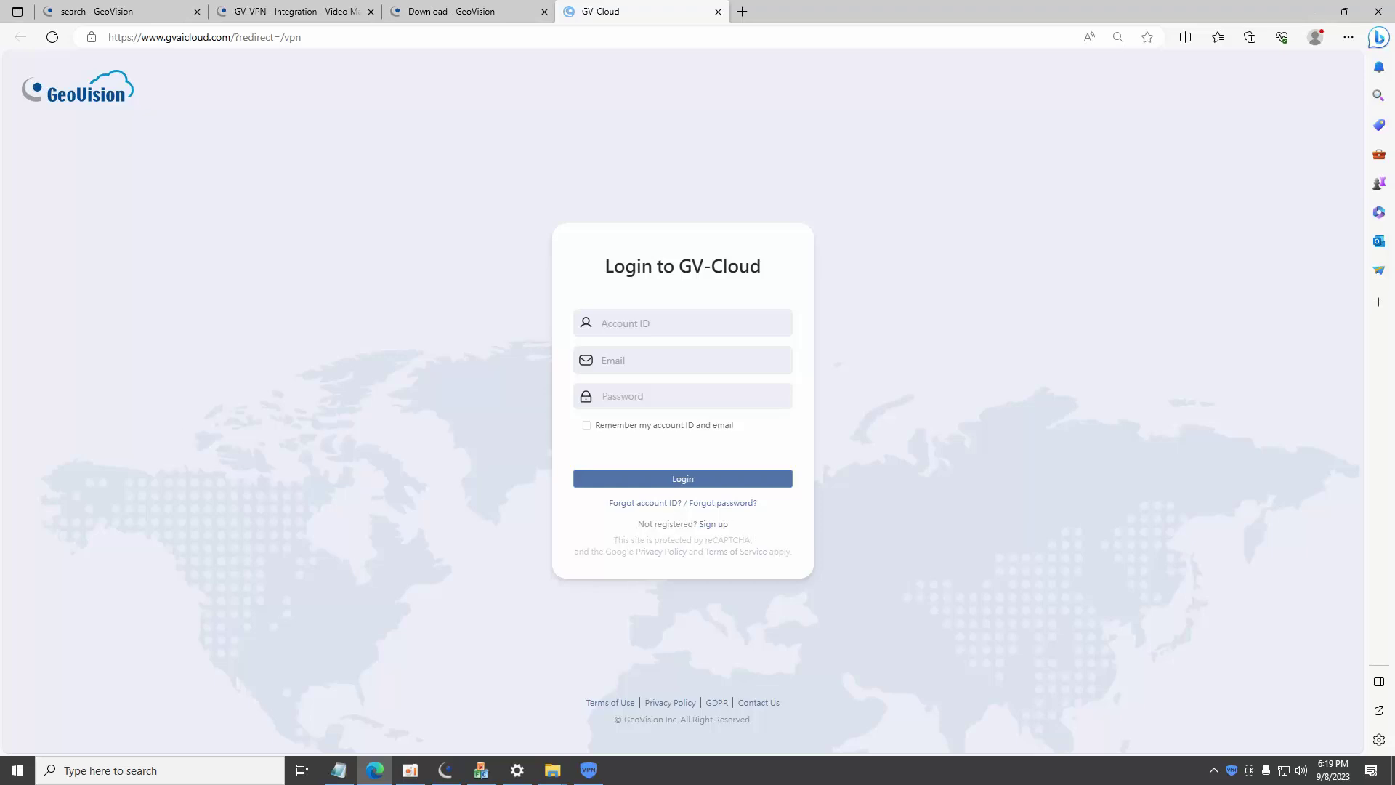
pyautogui.click(634, 324)
pyautogui.write('484812')
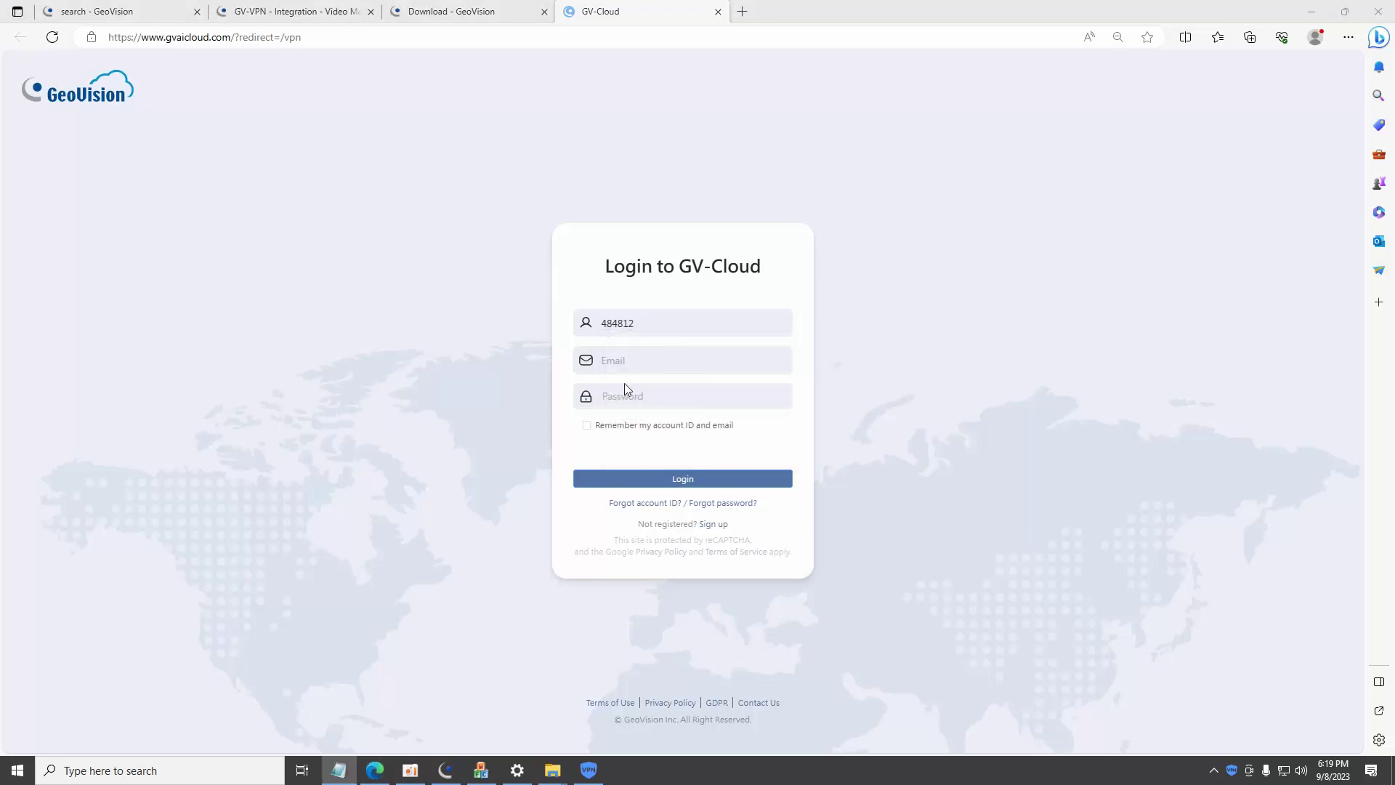
pyautogui.click(624, 362)
pyautogui.hotkey('ctrl', 'v')
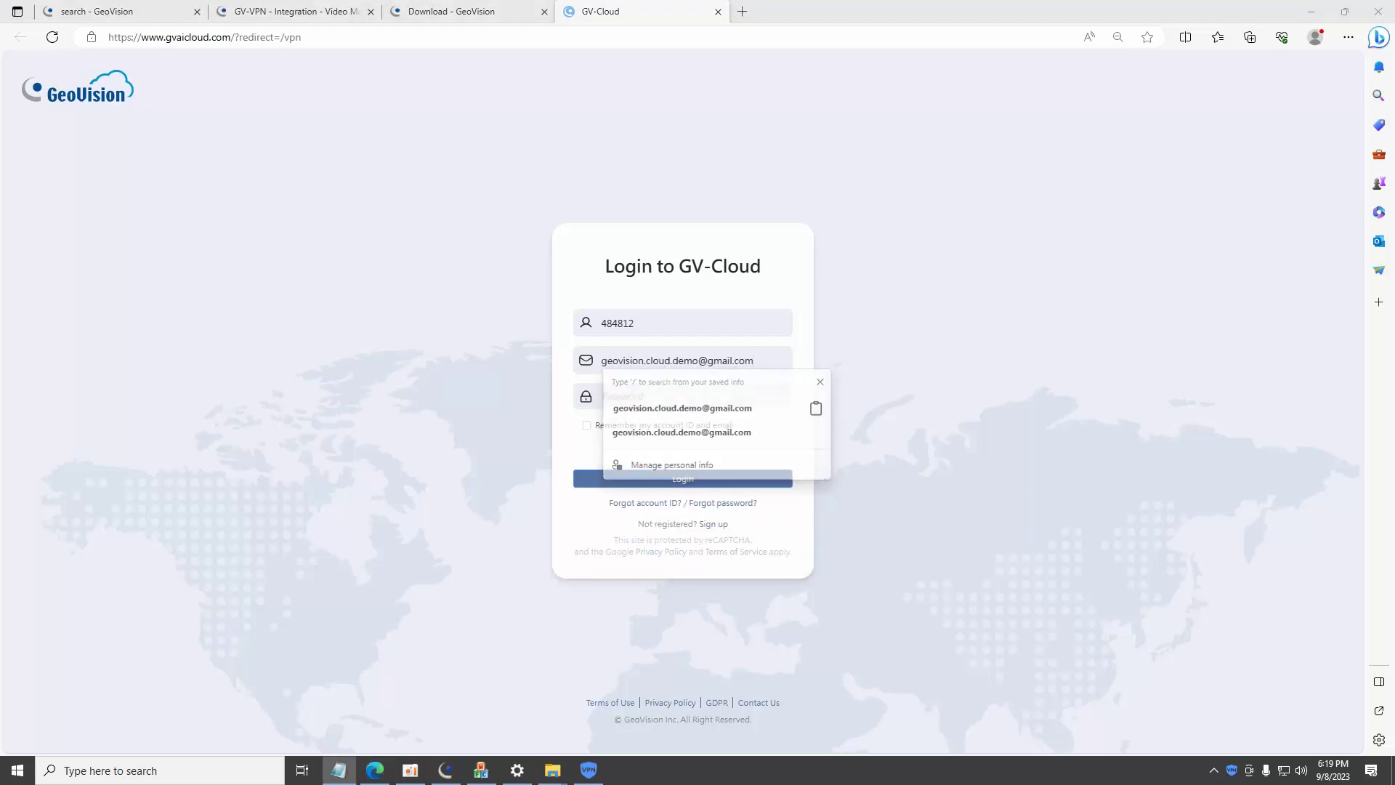
pyautogui.click(661, 401)
pyautogui.hotkey('ctrl', 'v')
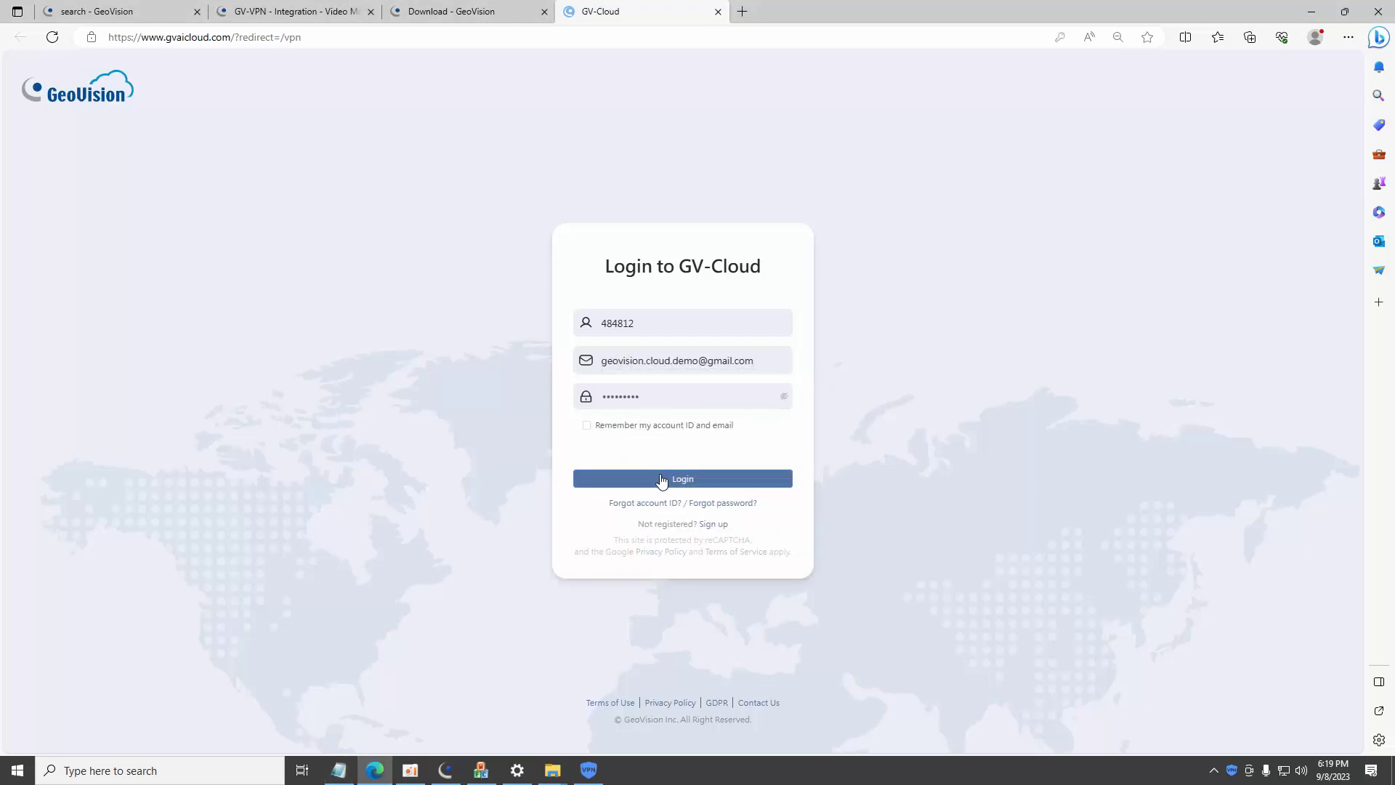
pyautogui.click(662, 481)
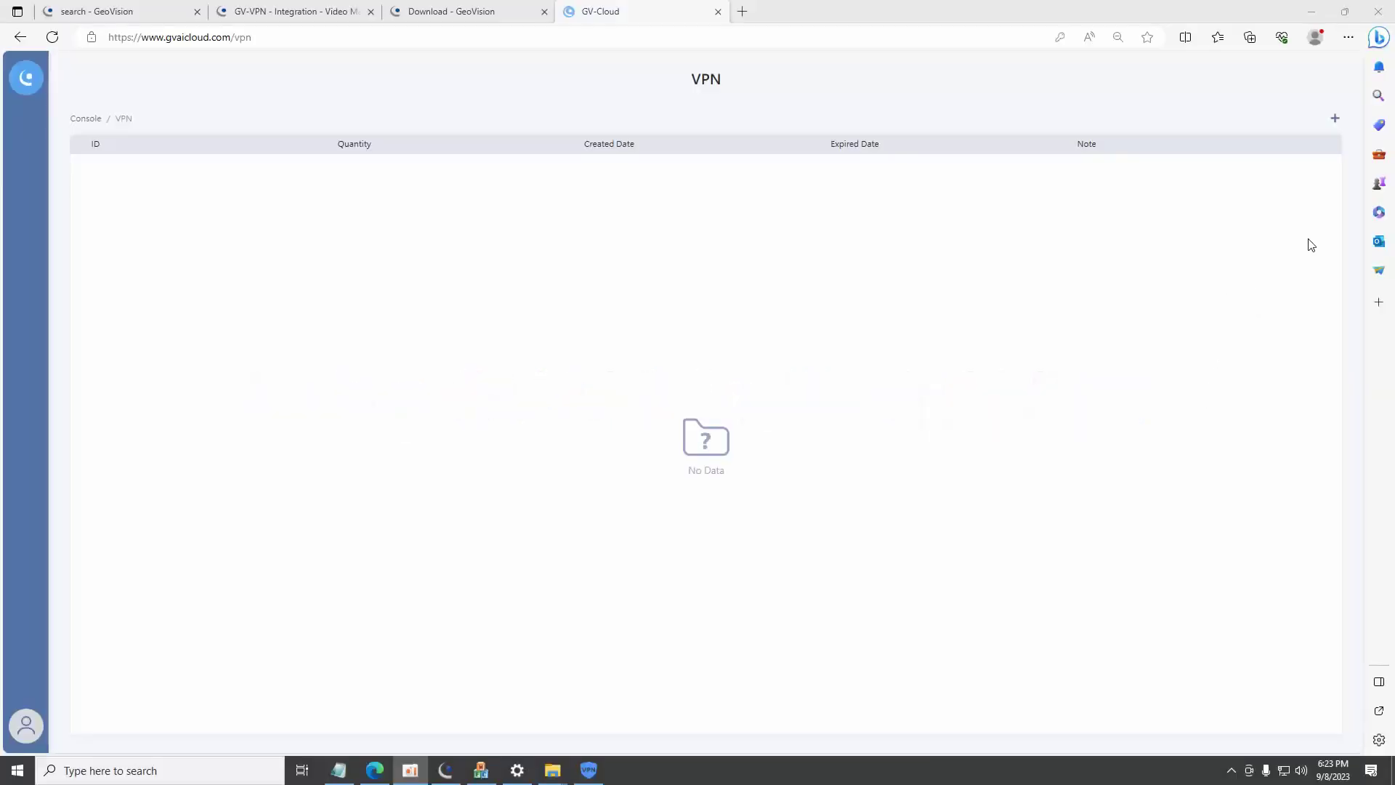
# Add a new VPN entry with its ID and password, then dismiss the browser's save-password prompt.
pyautogui.click(1334, 119)
pyautogui.click(408, 226)
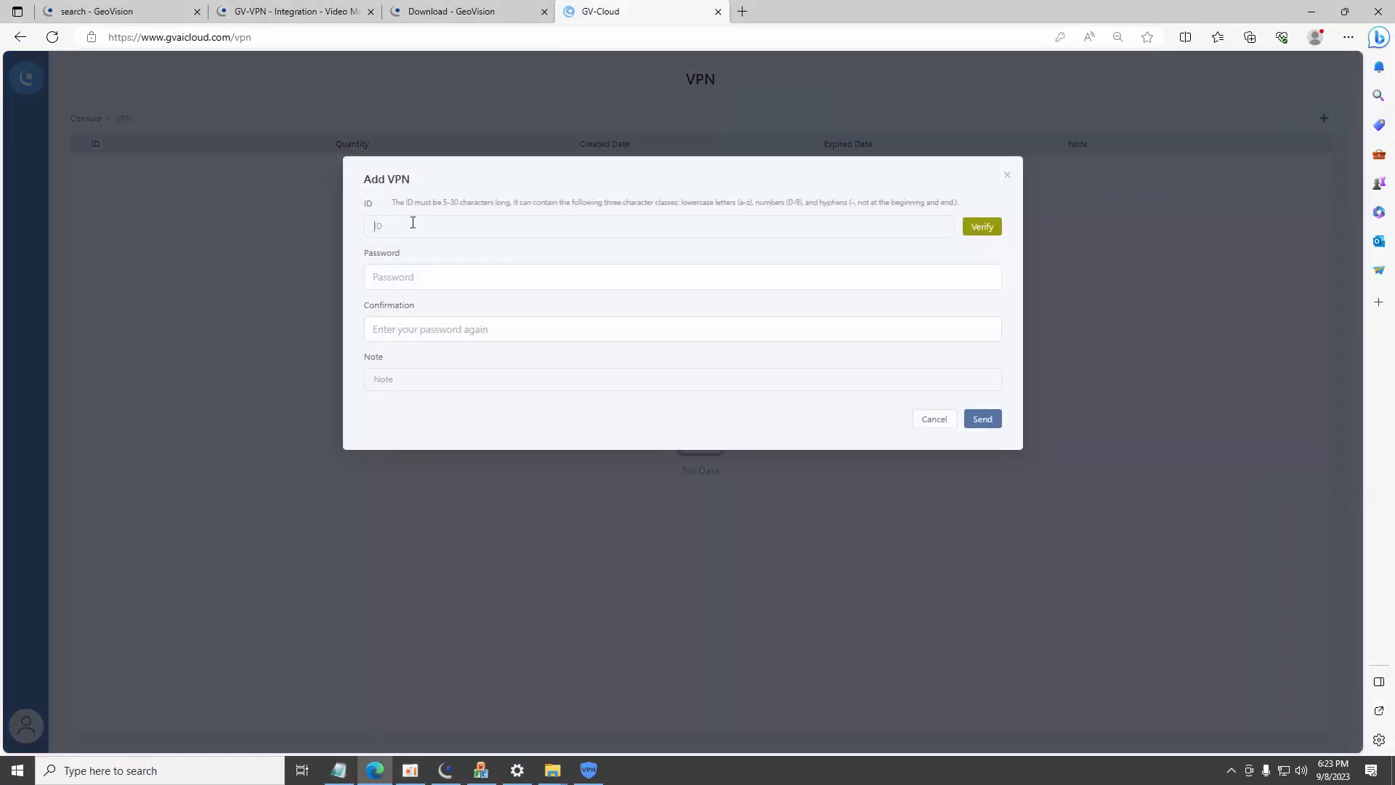
pyautogui.write('demo-vms')
pyautogui.click(437, 274)
pyautogui.hotkey('ctrl', 'v')
pyautogui.hotkey('ctrl', 'v')
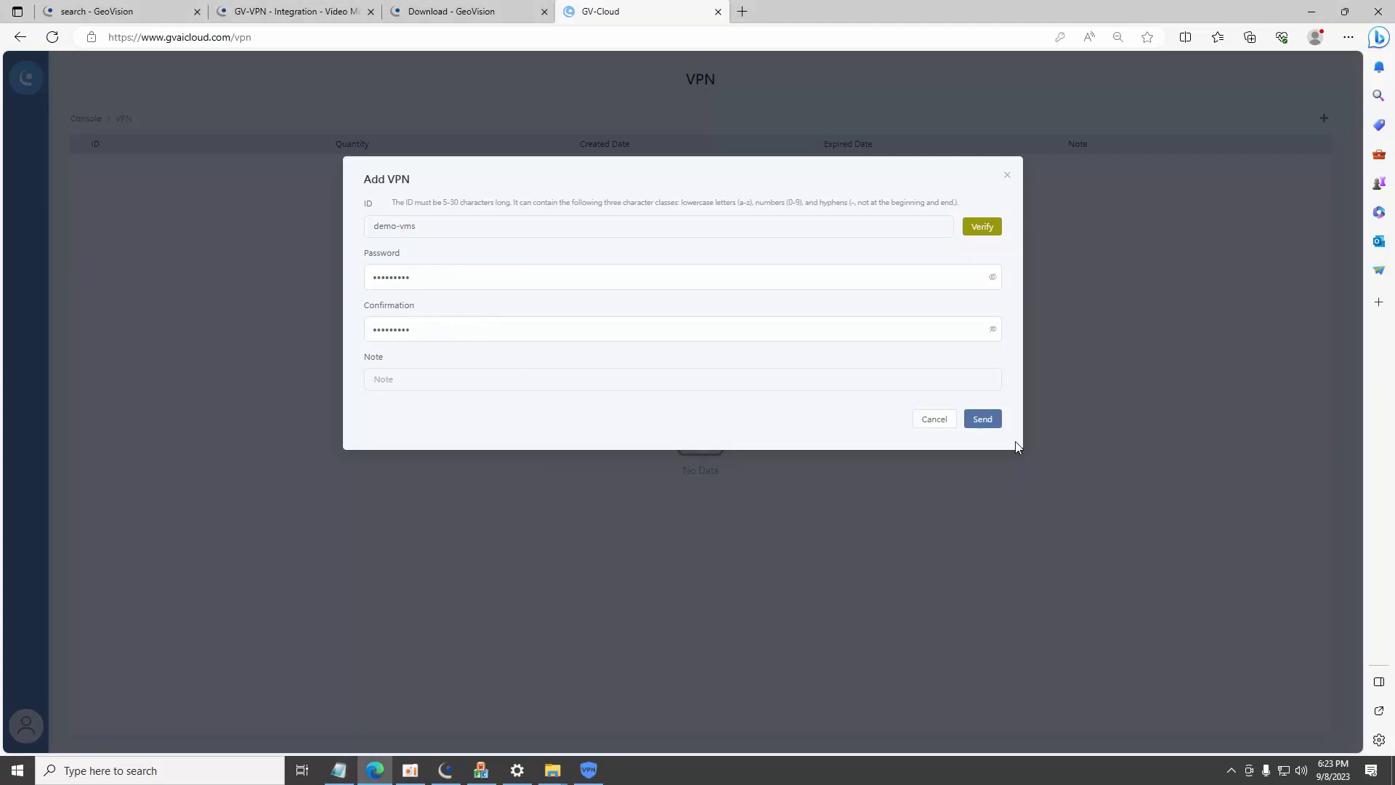
pyautogui.click(989, 424)
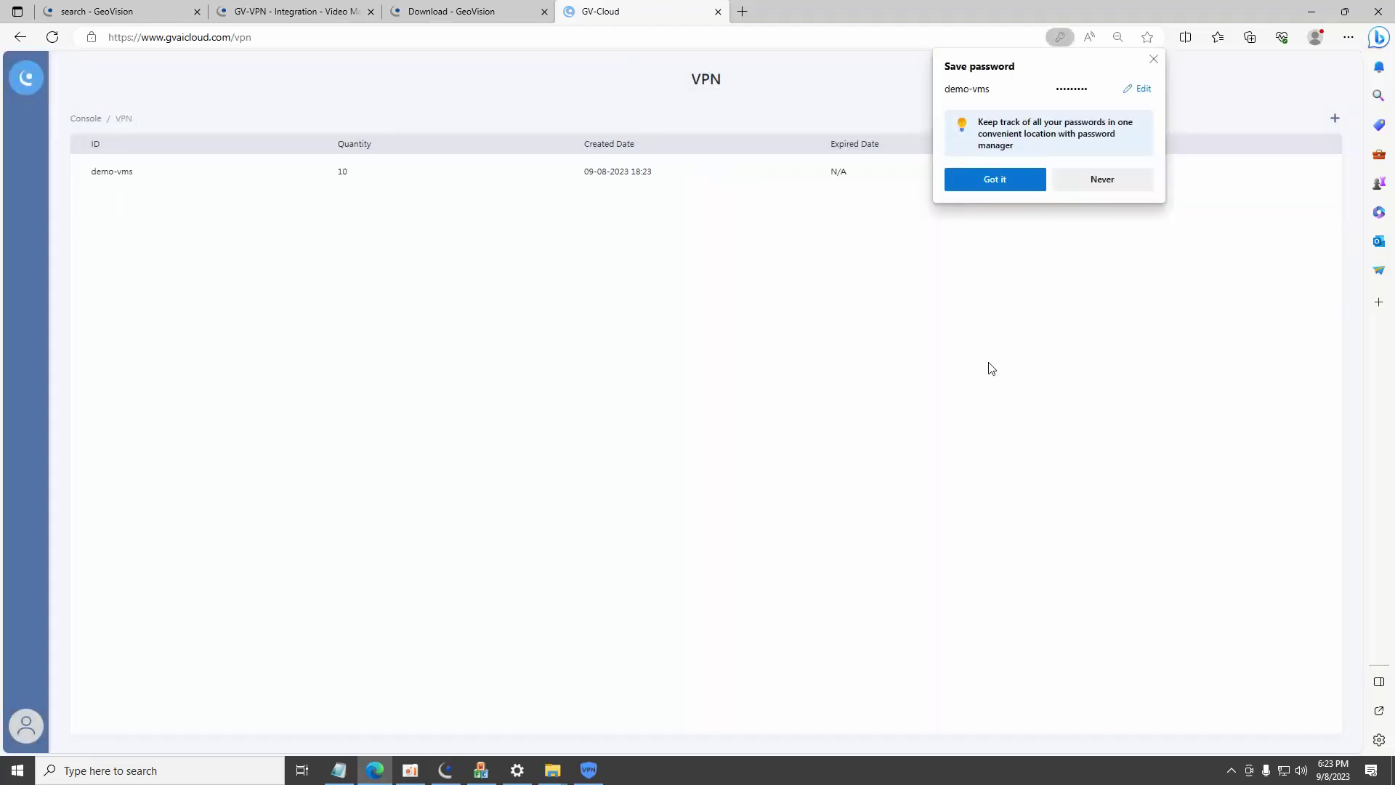
pyautogui.click(1153, 59)
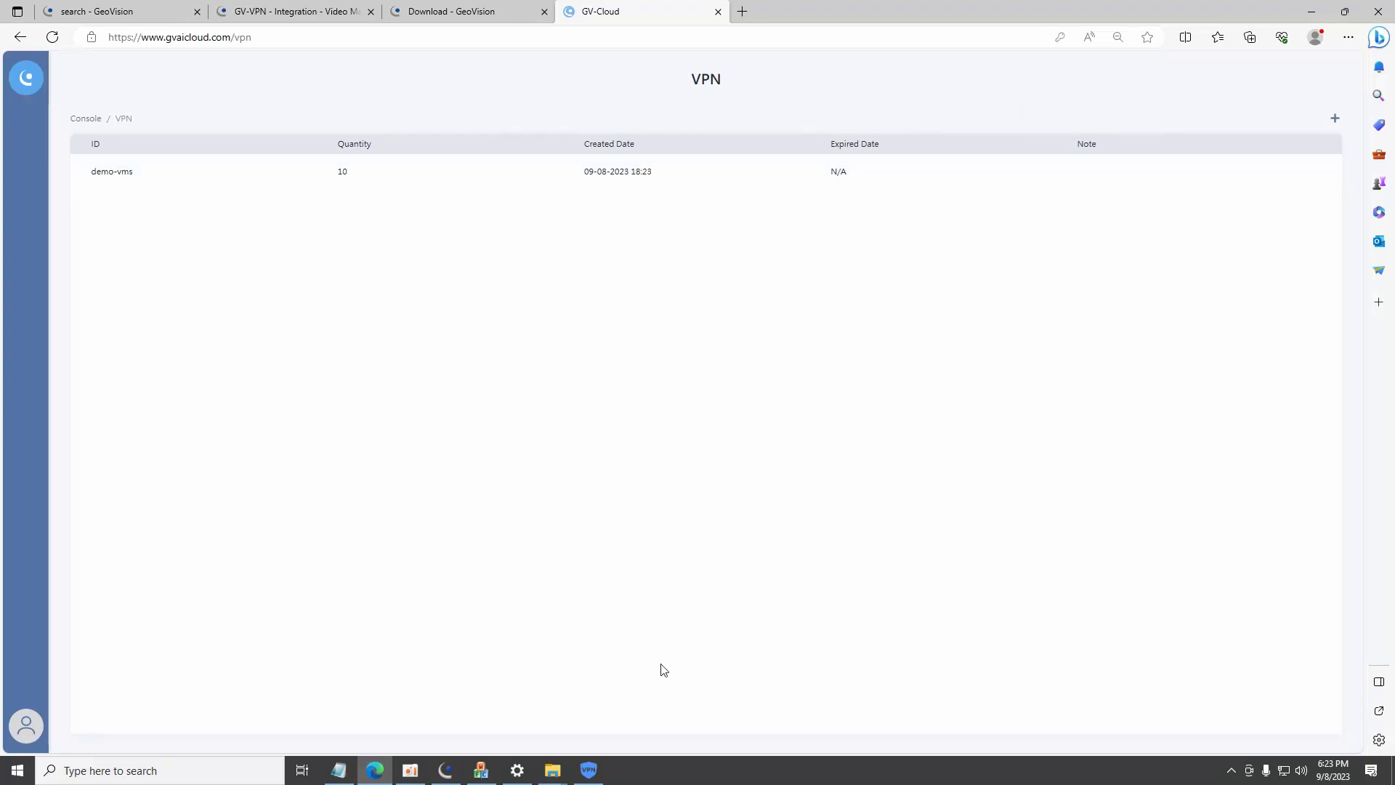
# Enter the VPN ID, password and host name VMS in GV-VPN and connect.
pyautogui.click(589, 770)
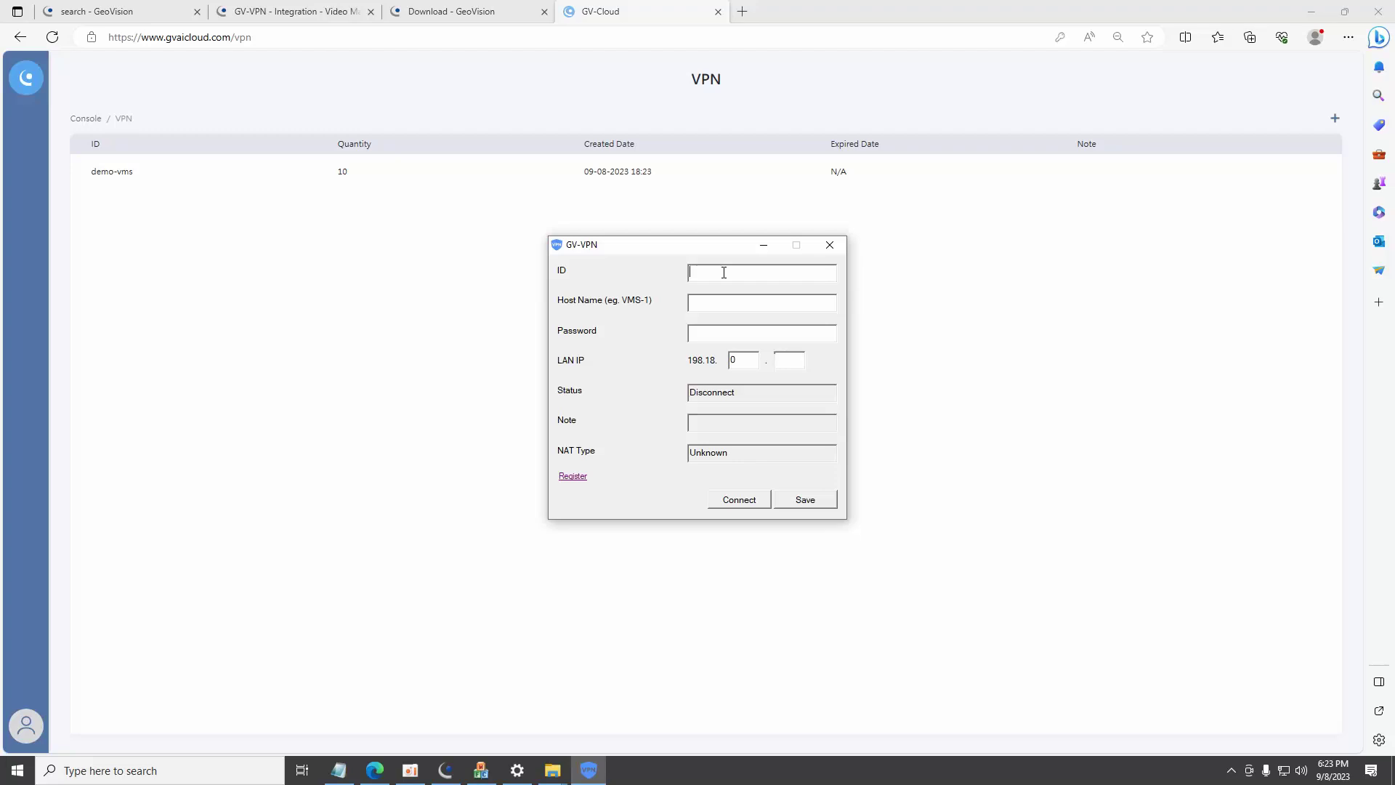
pyautogui.click(716, 330)
pyautogui.hotkey('ctrl', 'v')
pyautogui.click(338, 770)
pyautogui.click(753, 271)
pyautogui.write('demo-vms')
pyautogui.click(725, 306)
pyautogui.write('VM')
pyautogui.click(742, 501)
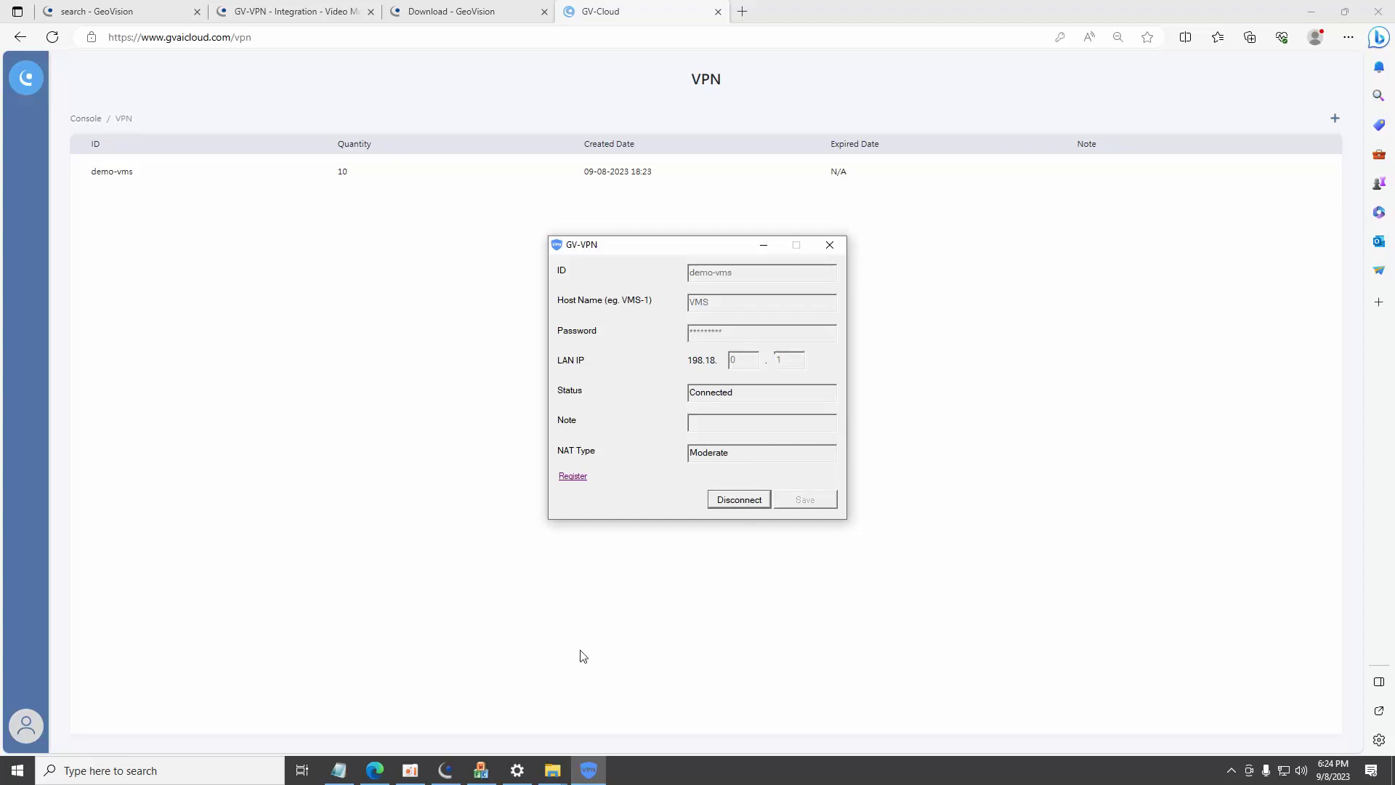
pyautogui.click(449, 773)
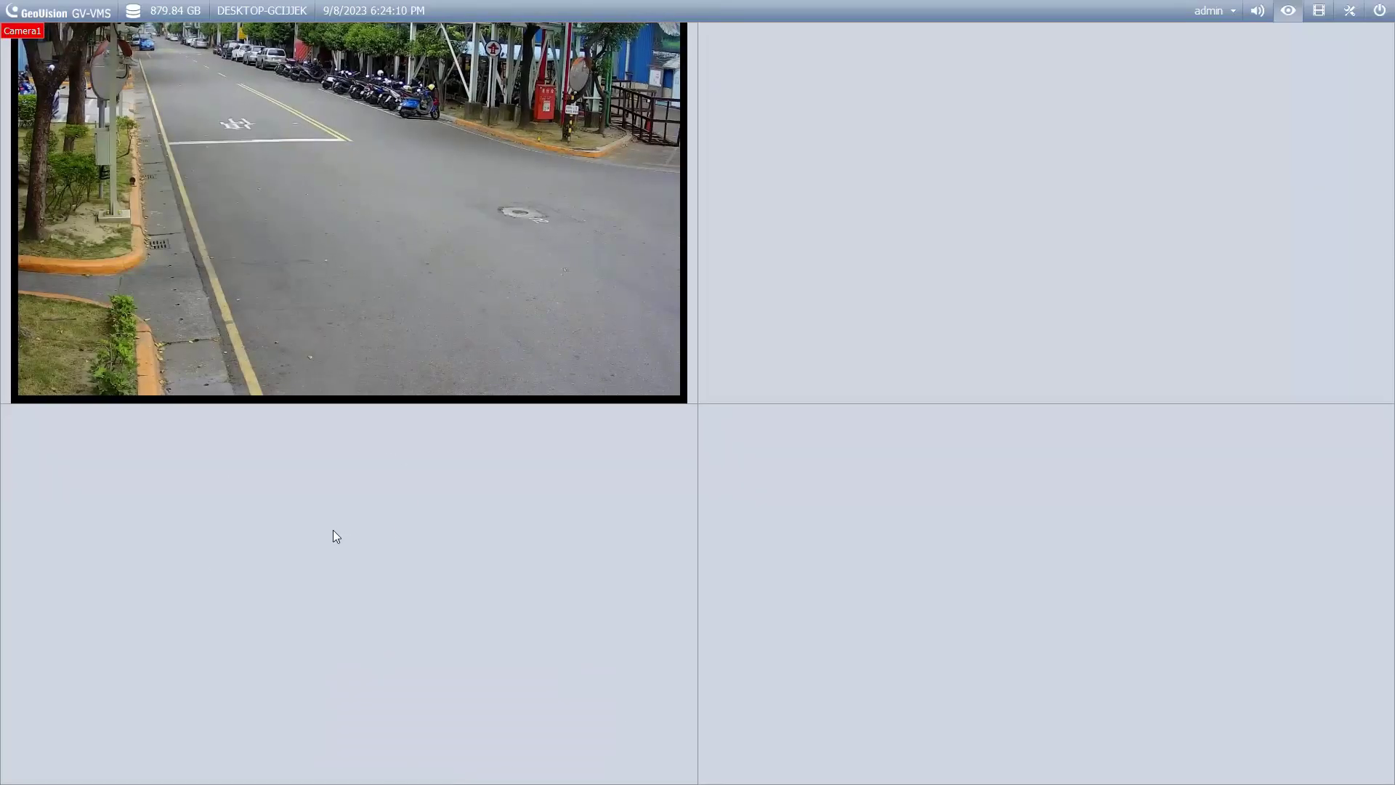
pyautogui.click(1379, 10)
pyautogui.click(1346, 36)
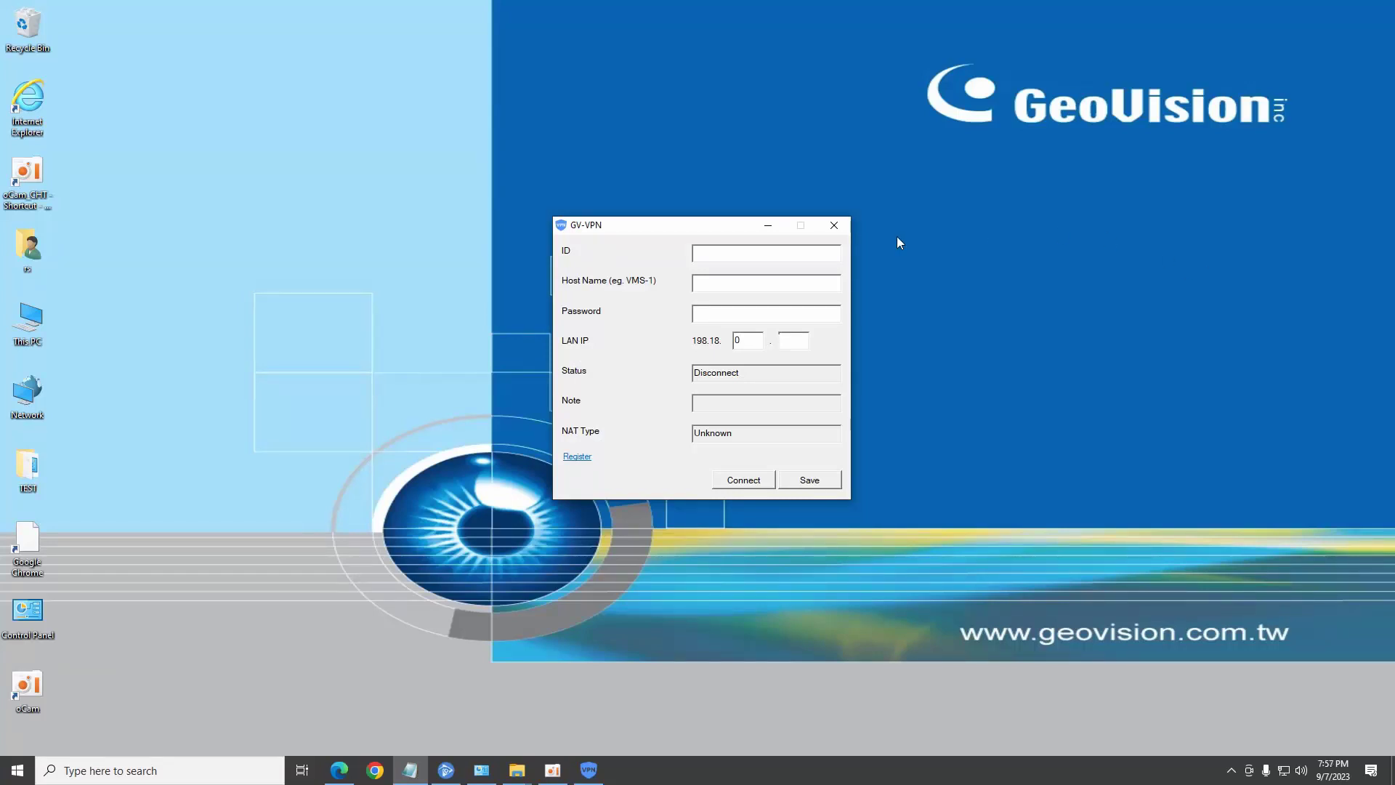
# Enter the VPN ID, password and host name ERM on the second machine and connect.
pyautogui.click(766, 253)
pyautogui.write('demo-vms')
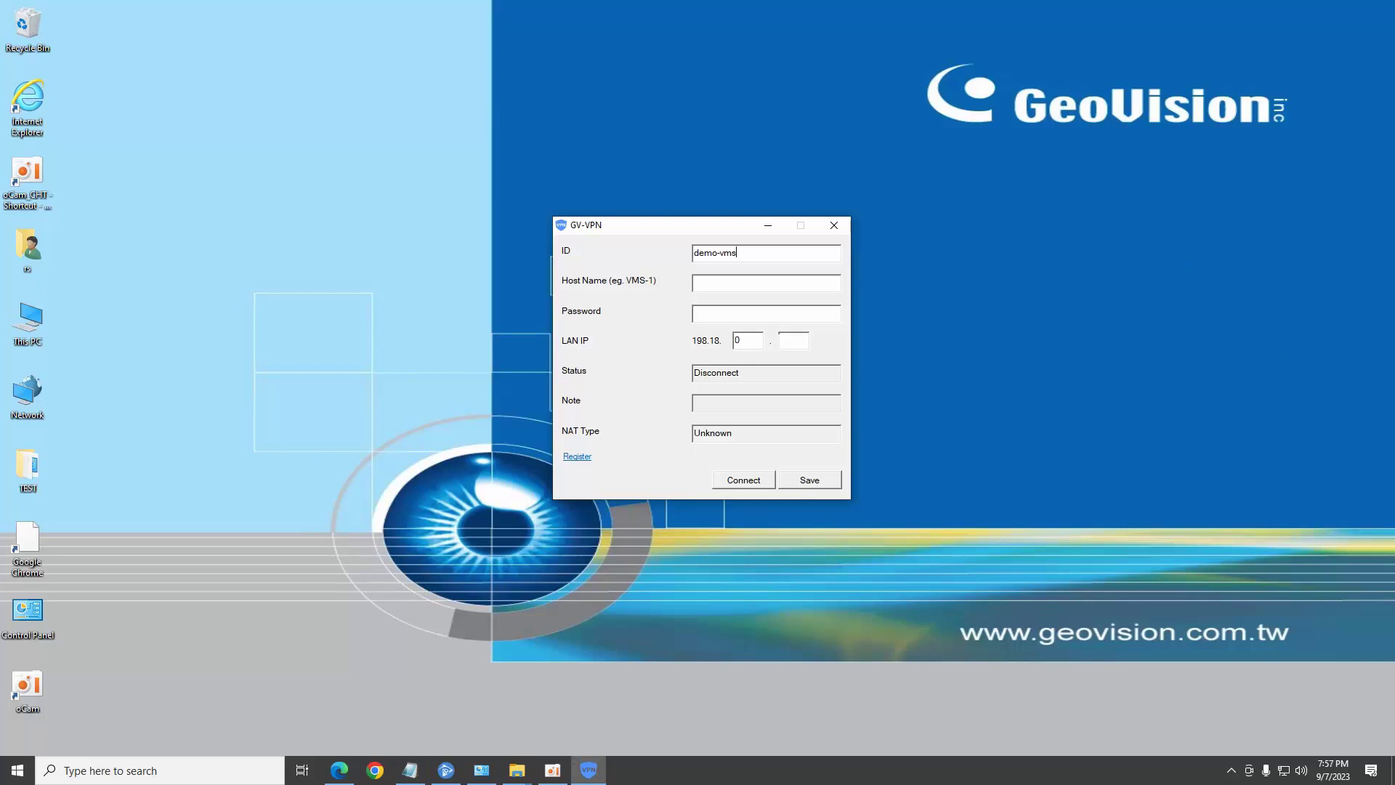
pyautogui.click(786, 315)
pyautogui.write('*********')
pyautogui.hotkey('alt', 'Tab')
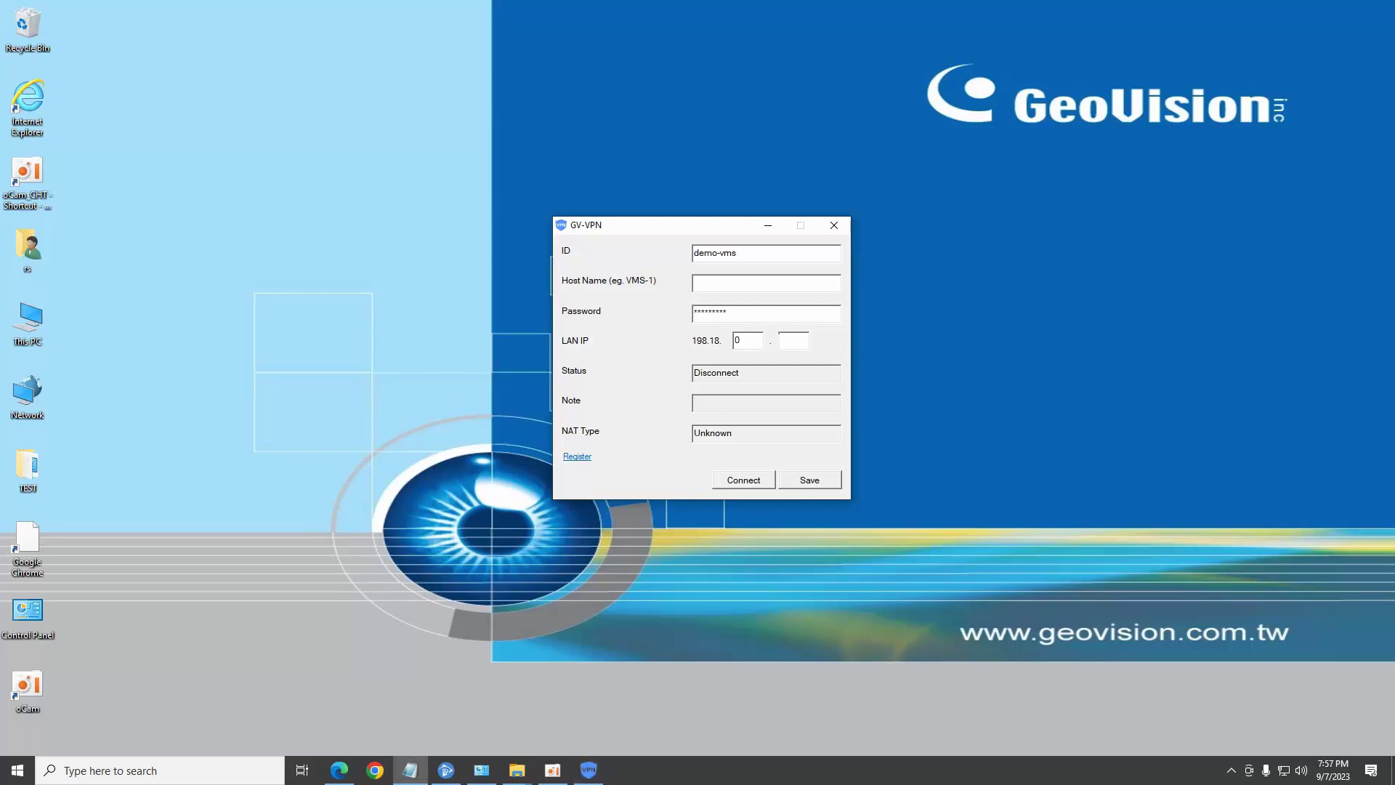
pyautogui.click(762, 284)
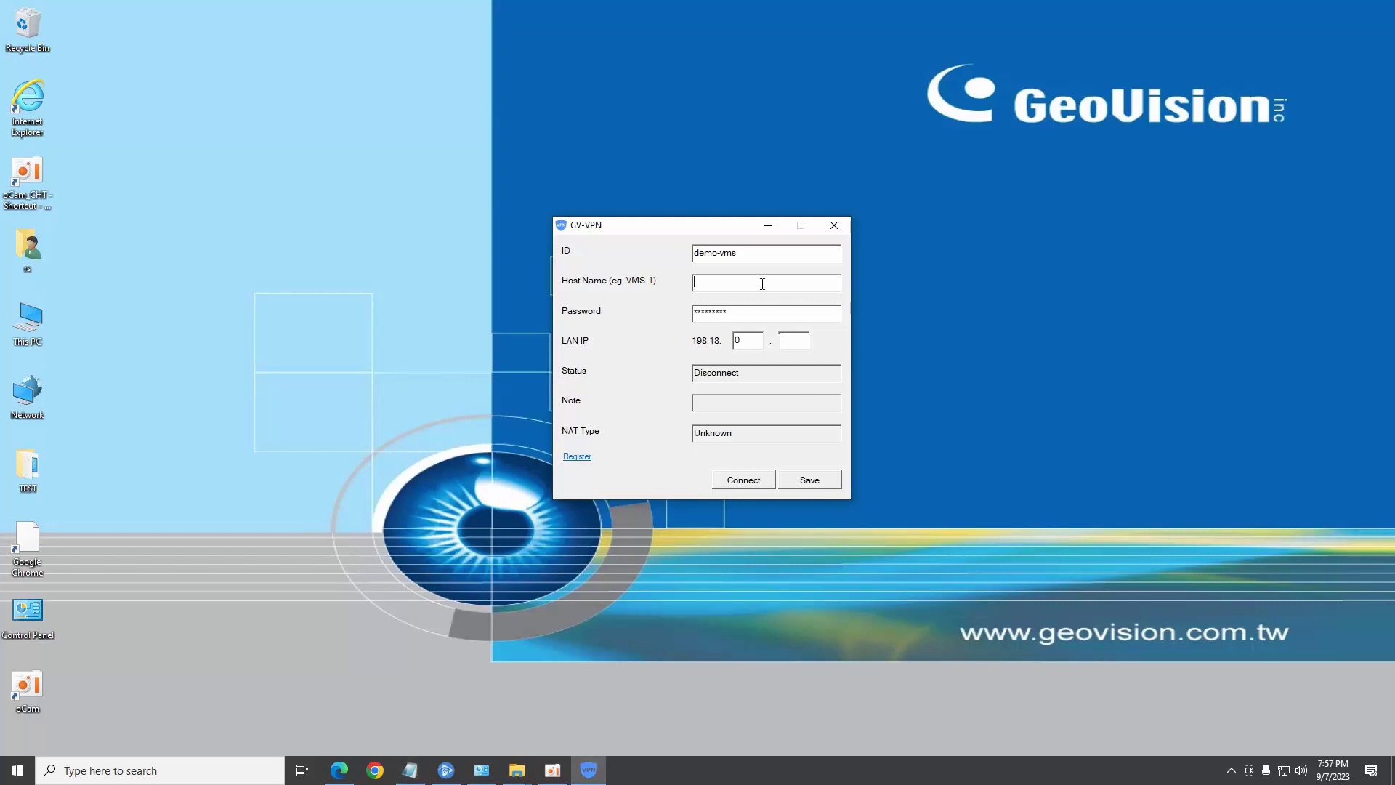
pyautogui.write('ERM')
pyautogui.click(744, 480)
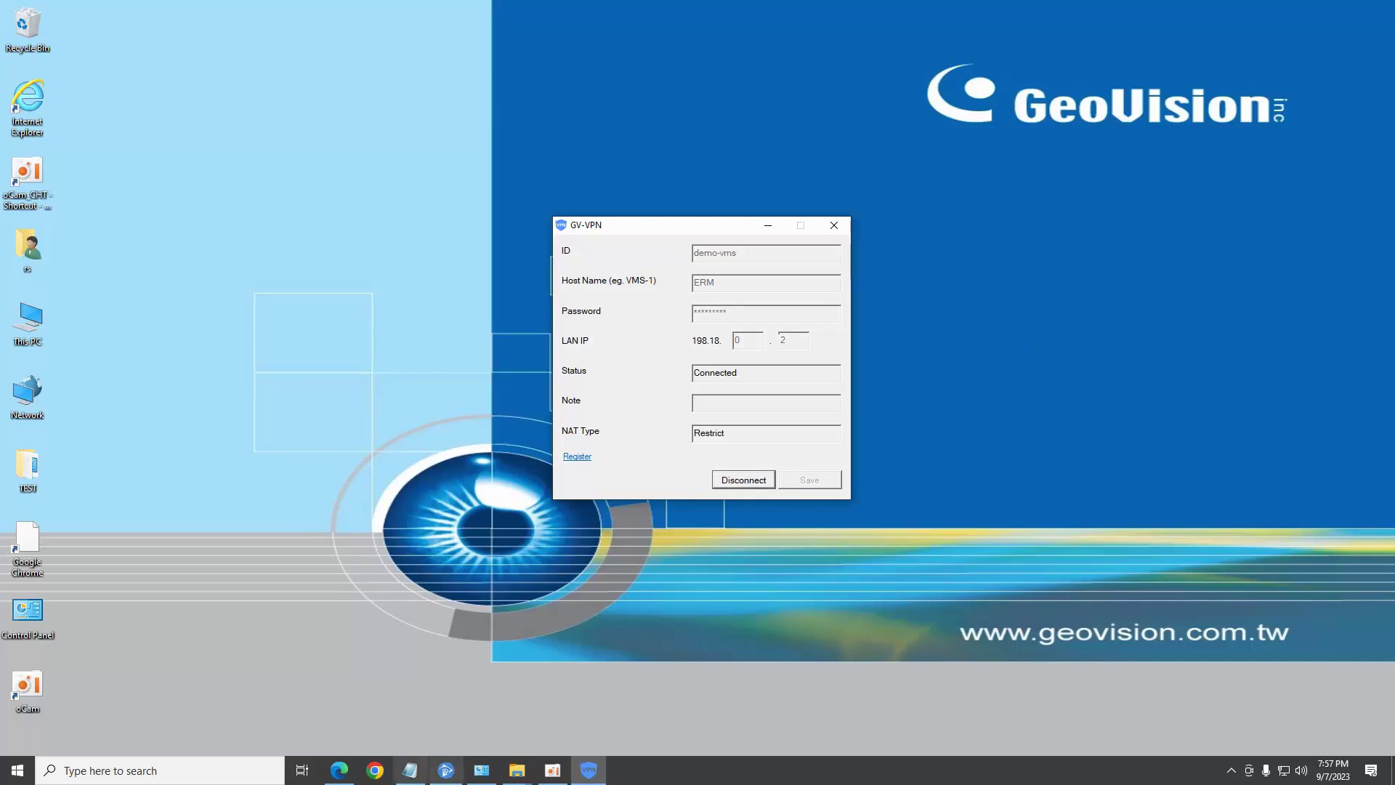
# Start adding a VMS/DVR/NVR host in GV-Edge Recording Manager at address 198.18.0.1.
pyautogui.click(446, 770)
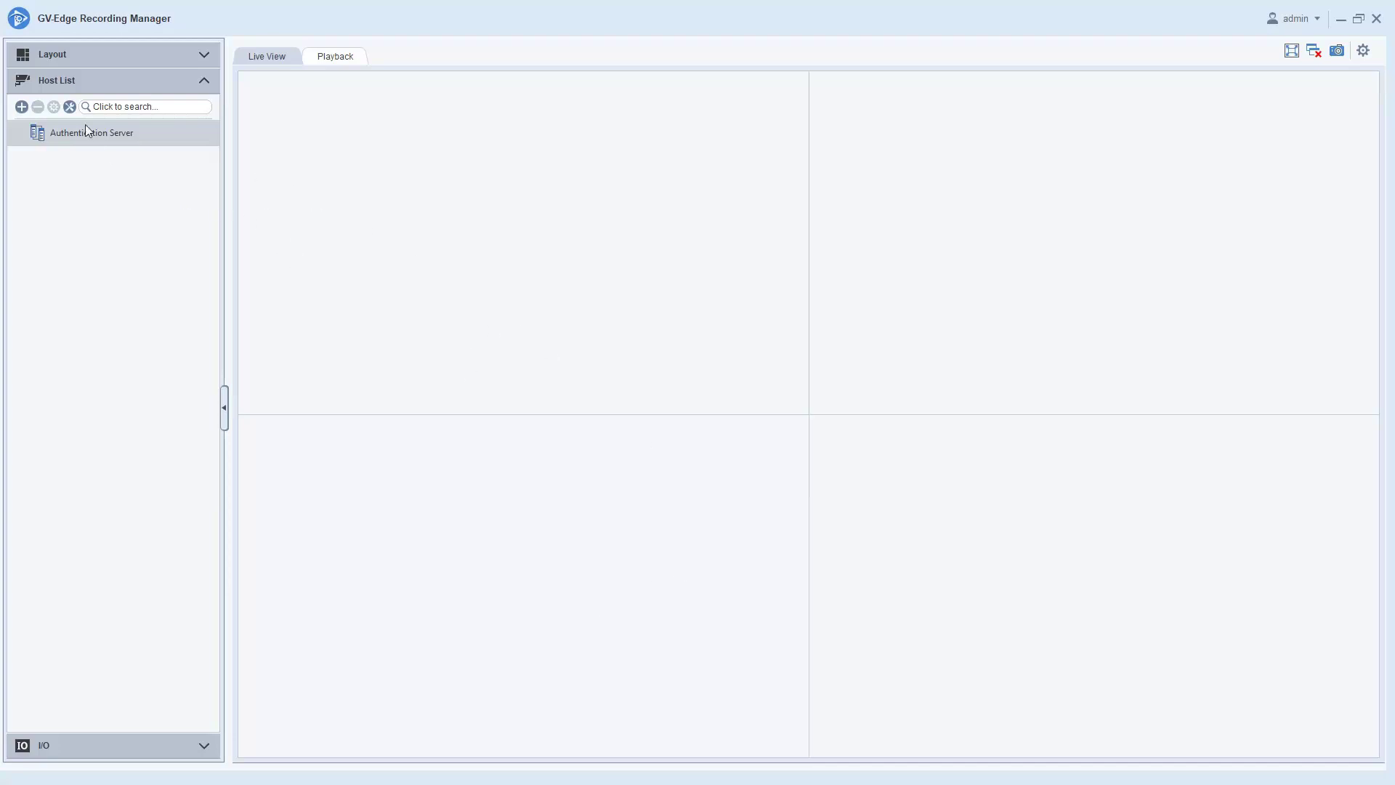
pyautogui.click(22, 107)
pyautogui.moveTo(53, 132)
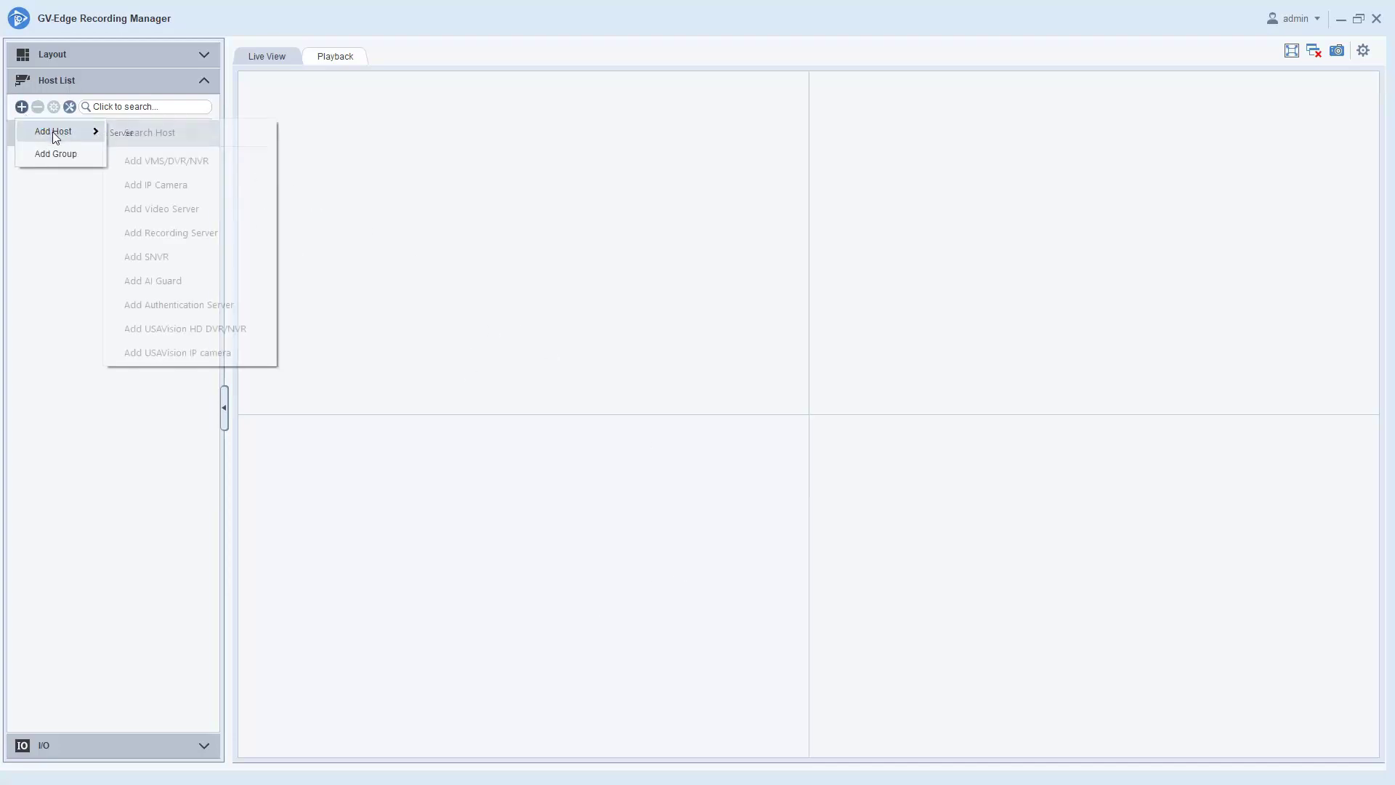
pyautogui.click(181, 162)
pyautogui.click(718, 196)
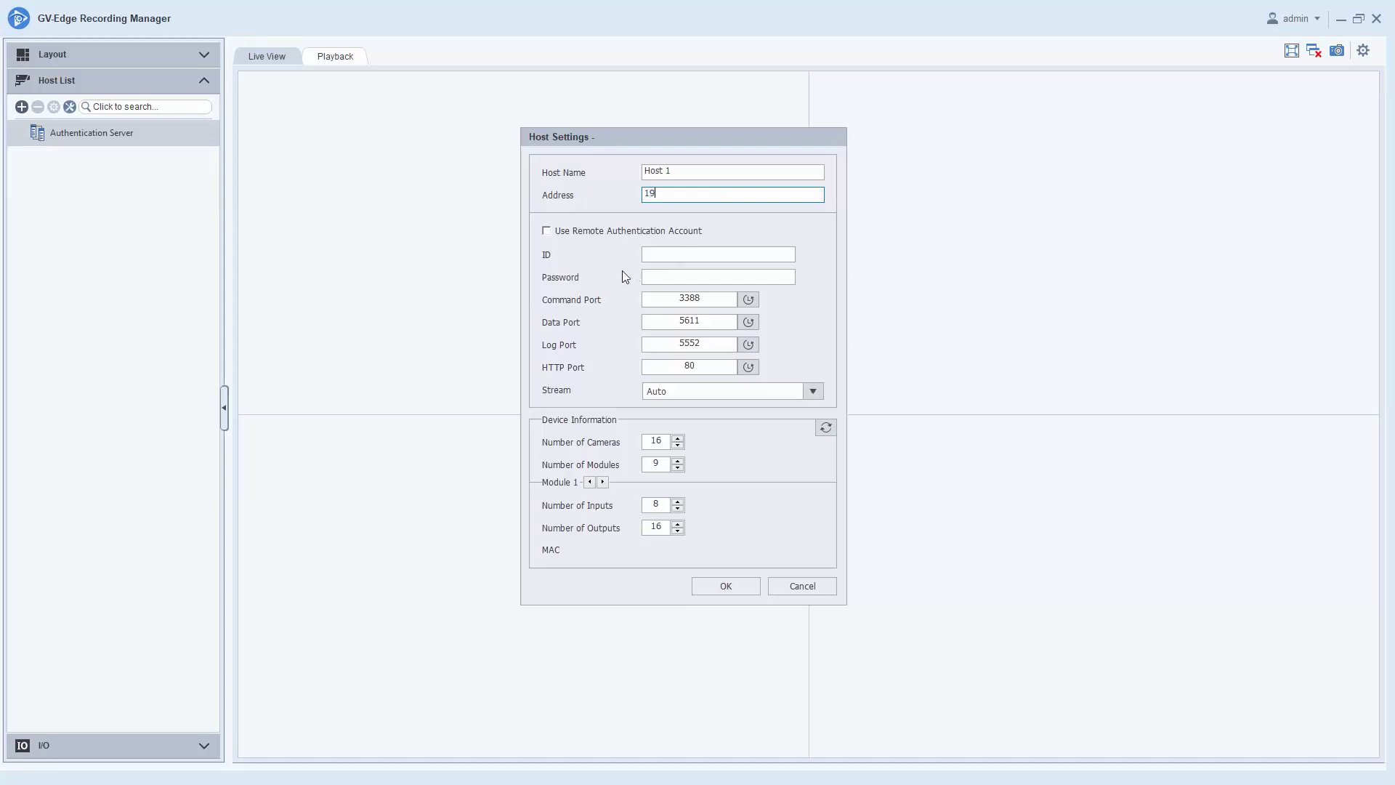
pyautogui.write('192')
pyautogui.write('1')
pyautogui.press('BackSpace')
pyautogui.press('BackSpace')
pyautogui.write('8.18.0.1')
# Enter login ID admin and the host password, then refresh the device information.
pyautogui.click(668, 256)
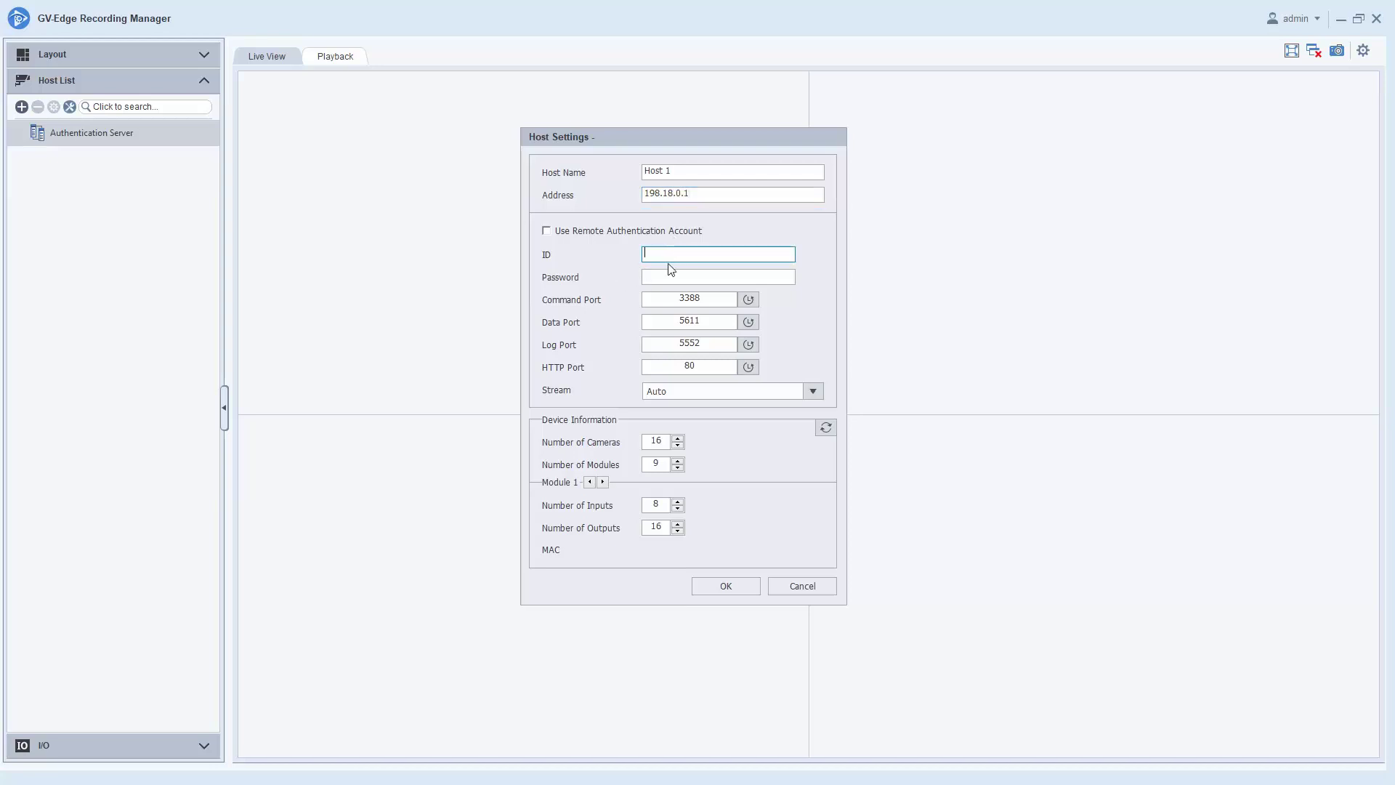
pyautogui.write('admin')
pyautogui.press('Tab')
pyautogui.write('•••••••')
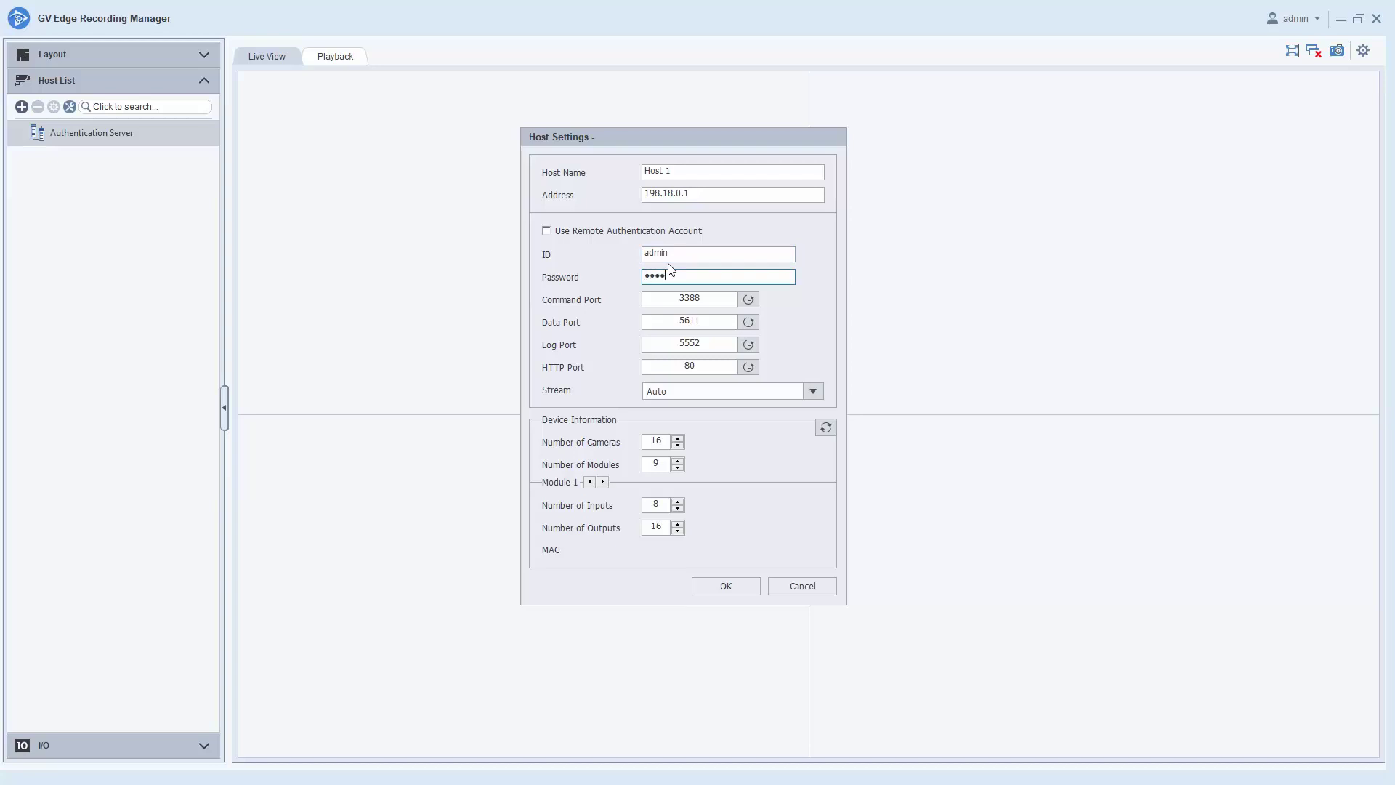
pyautogui.write('•')
pyautogui.click(827, 428)
pyautogui.click(718, 430)
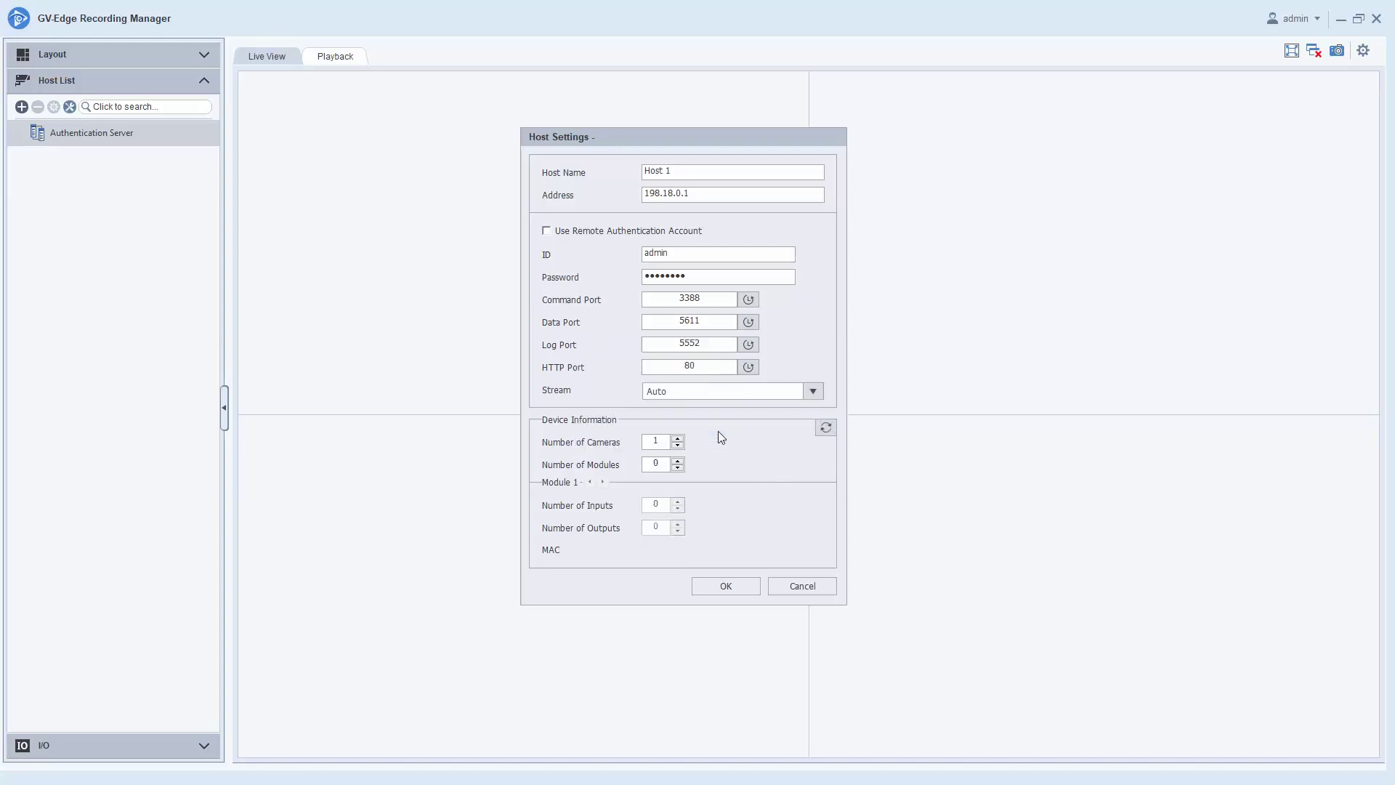
# Save Host 1, expand its Camera List, and drag Camera1 onto the first live view tile.
pyautogui.click(743, 586)
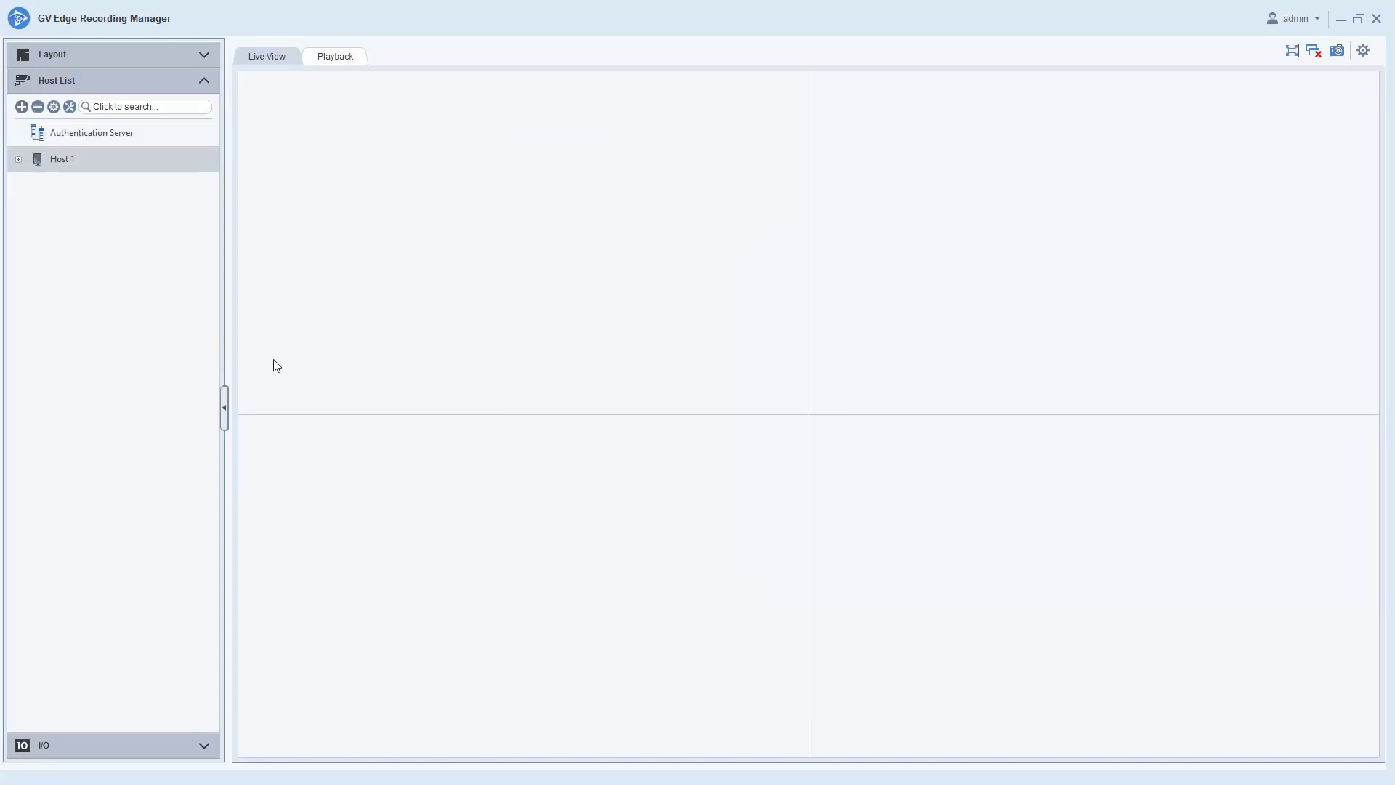
pyautogui.click(18, 160)
pyautogui.click(38, 186)
pyautogui.moveTo(87, 211); pyautogui.dragTo(467, 240)
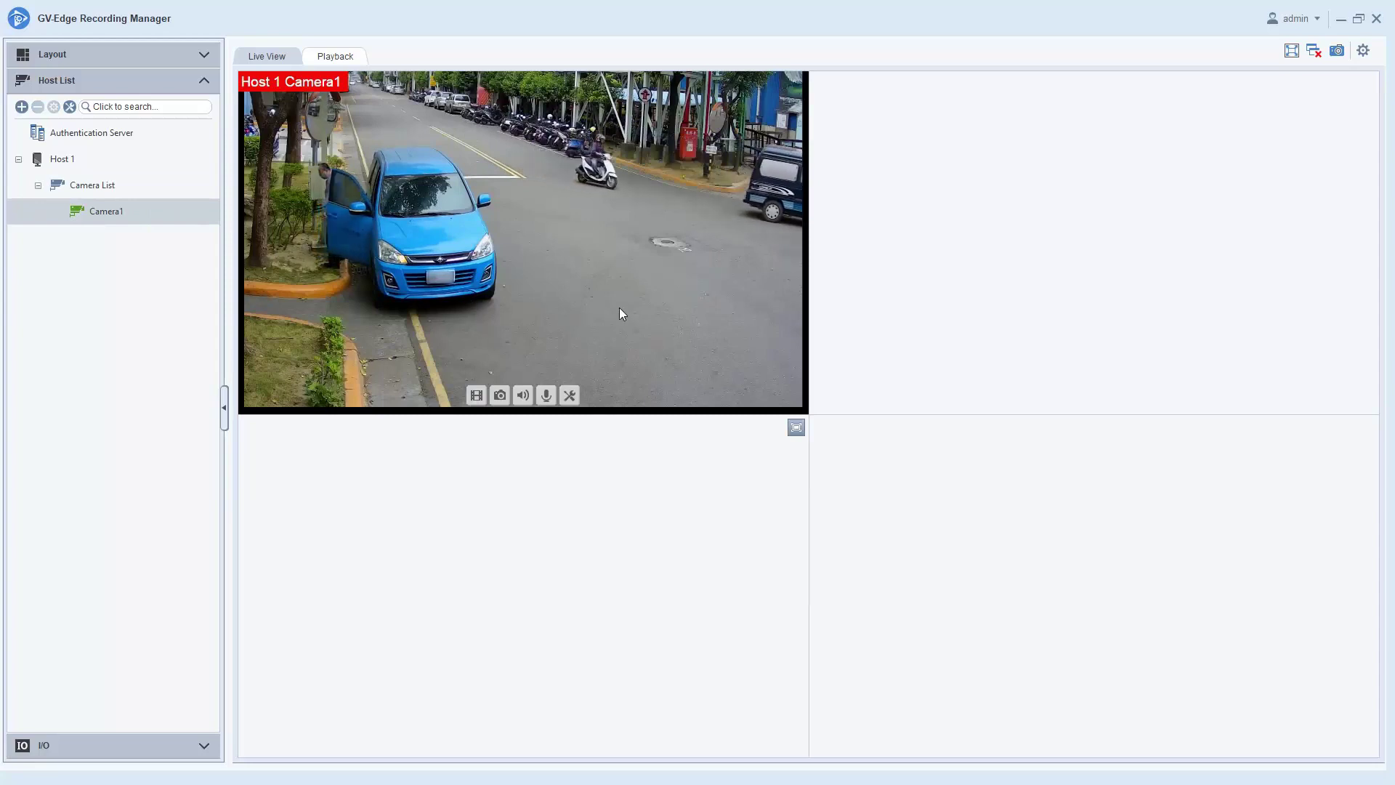